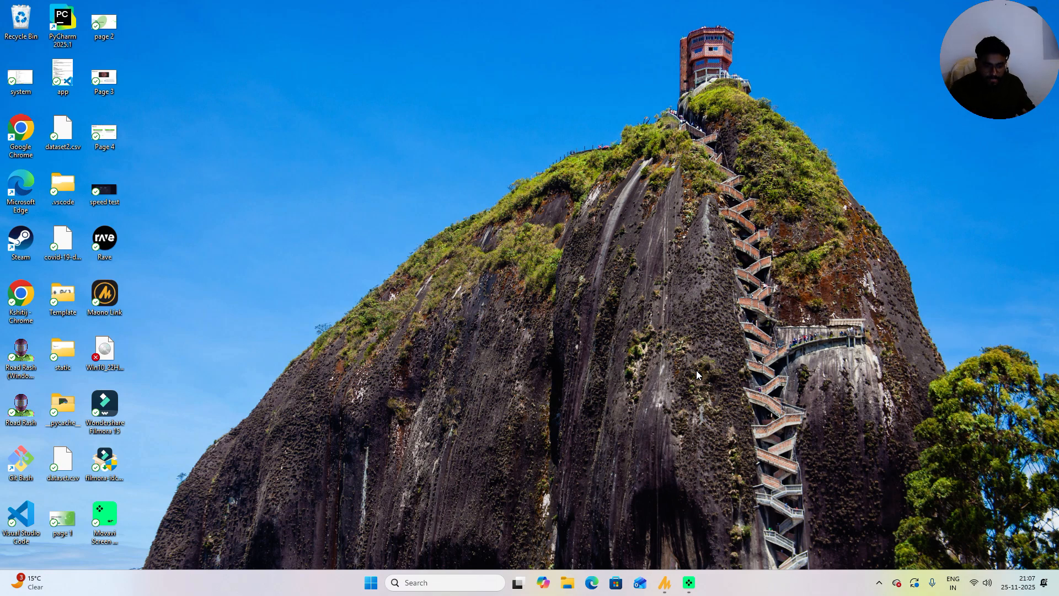
# Step: Open an Edge InPrivate window and enter office.com in its address bar
pyautogui.click(592, 583)
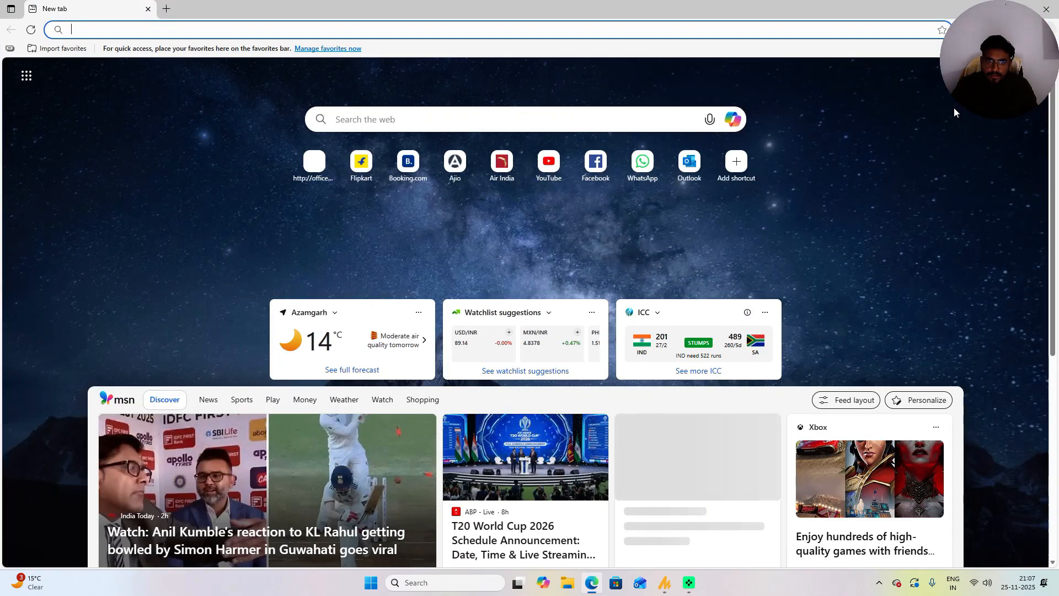
pyautogui.click(997, 55)
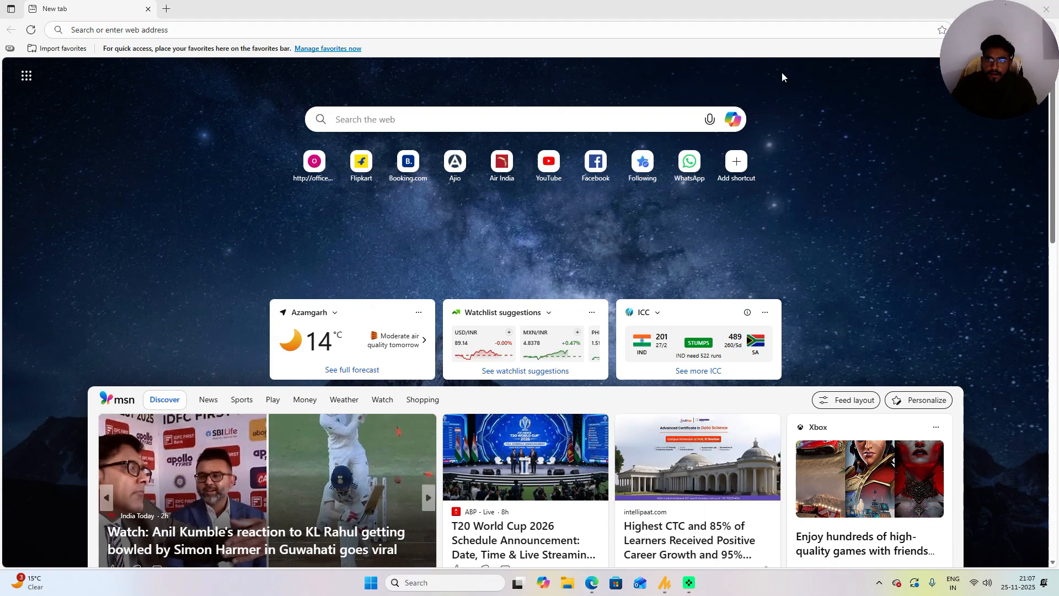
pyautogui.click(800, 30)
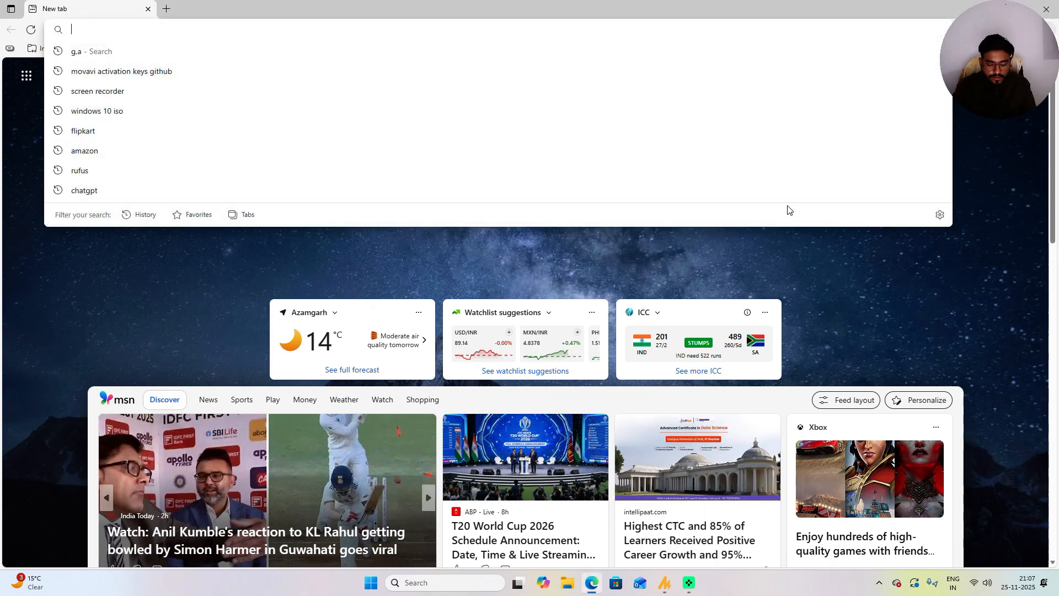
pyautogui.hotkey('ctrl', 'shift', 'n')
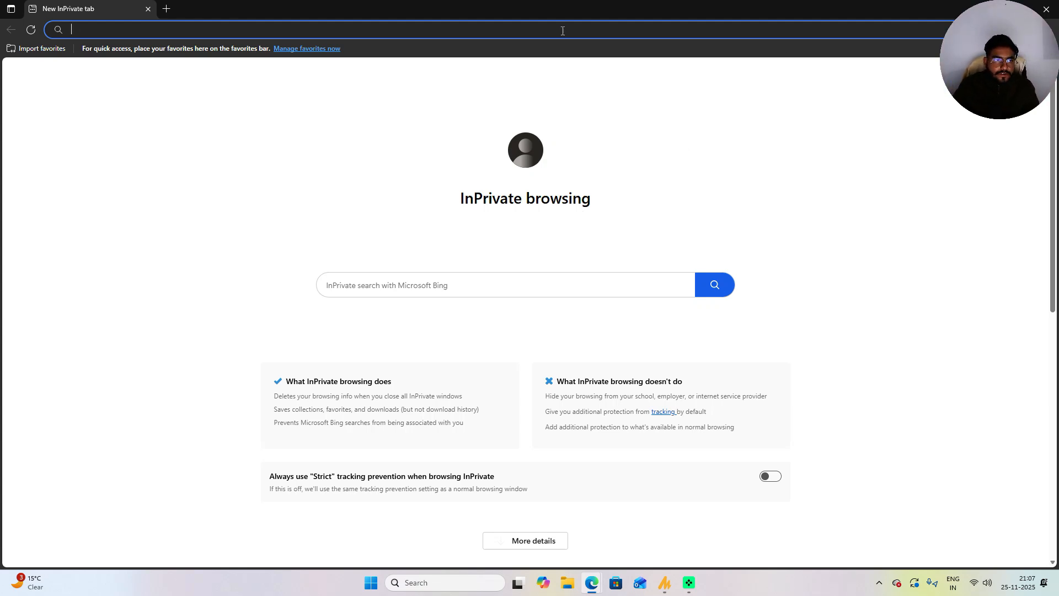
pyautogui.write('9ffice')
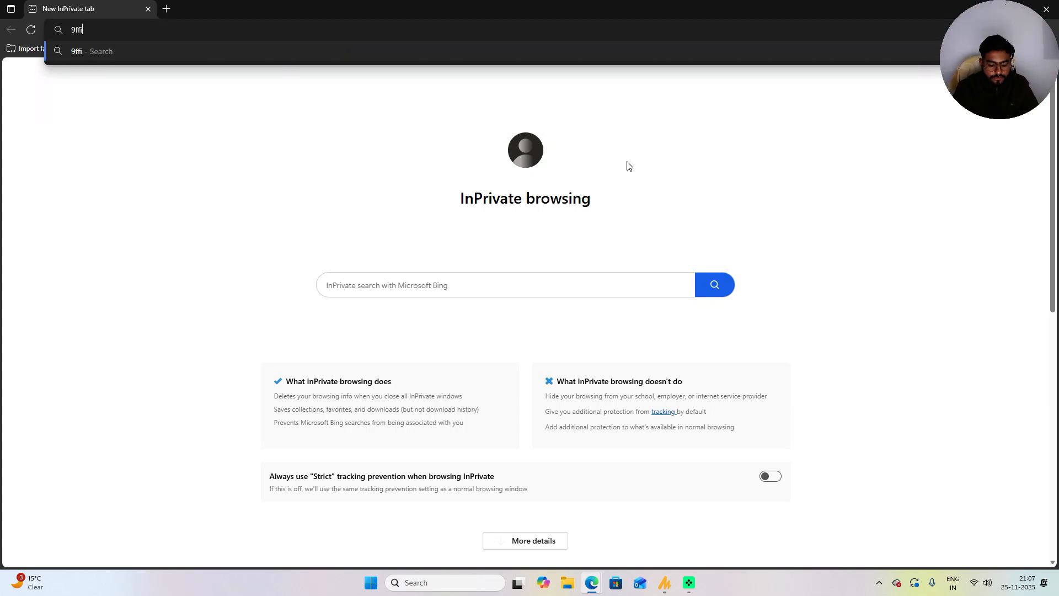
pyautogui.press('BackSpace')
pyautogui.press('BackSpace')
pyautogui.press('BackSpace')
pyautogui.press('BackSpace')
pyautogui.press('BackSpace')
pyautogui.press('BackSpace')
pyautogui.write('office.com')
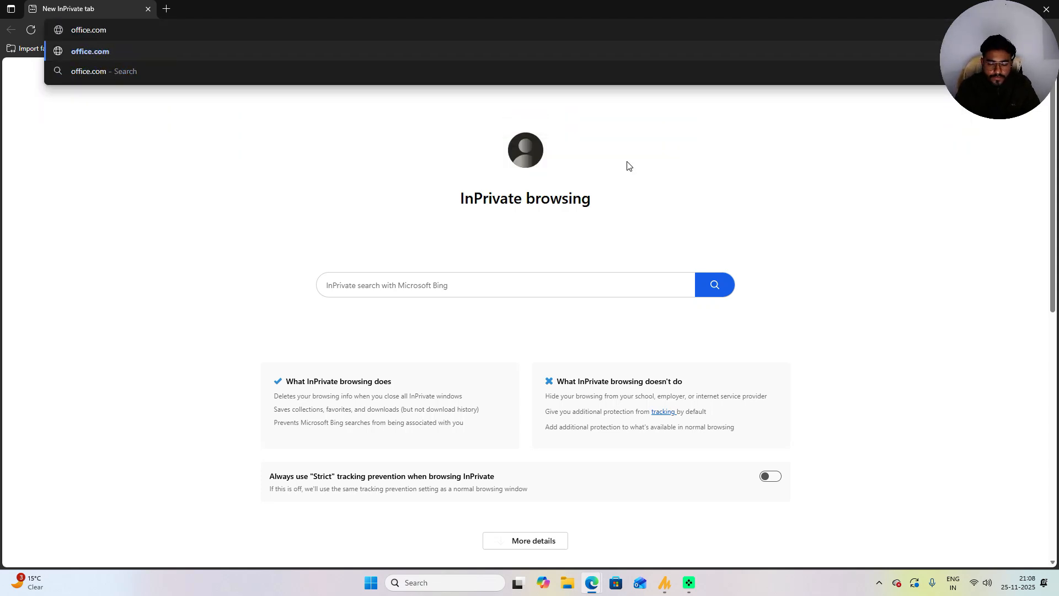
pyautogui.press('Return')
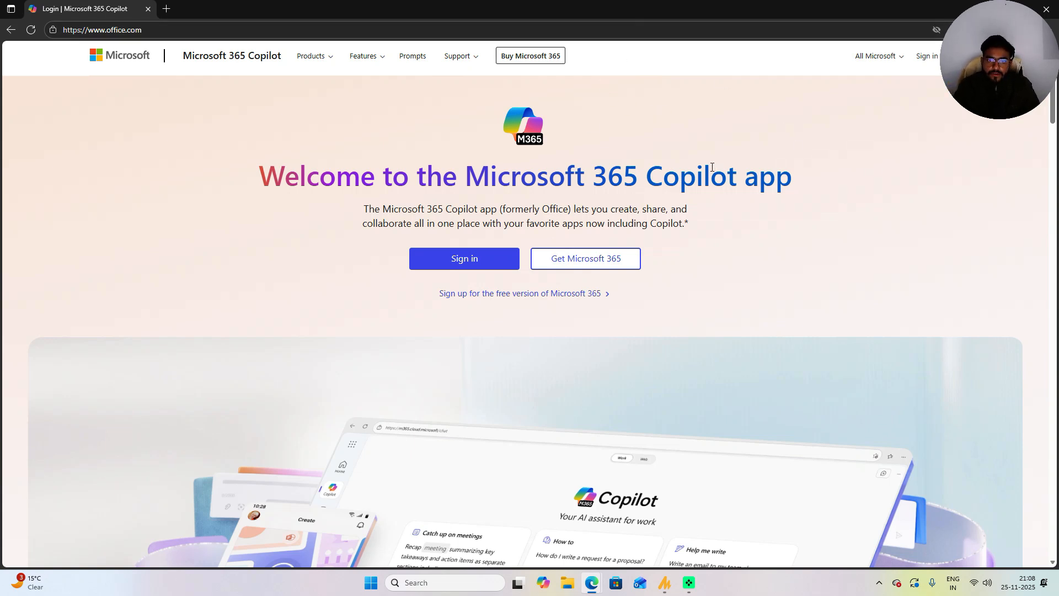
# Step: Go to the Get Microsoft 365 page and dismiss the newsletter sign-up popup
pyautogui.click(588, 267)
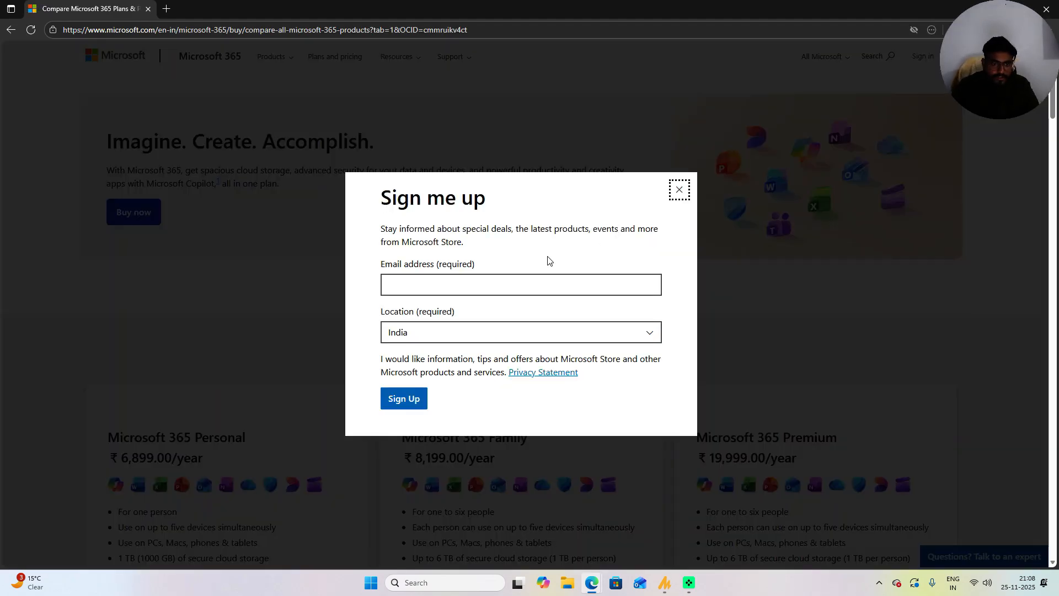
pyautogui.click(682, 191)
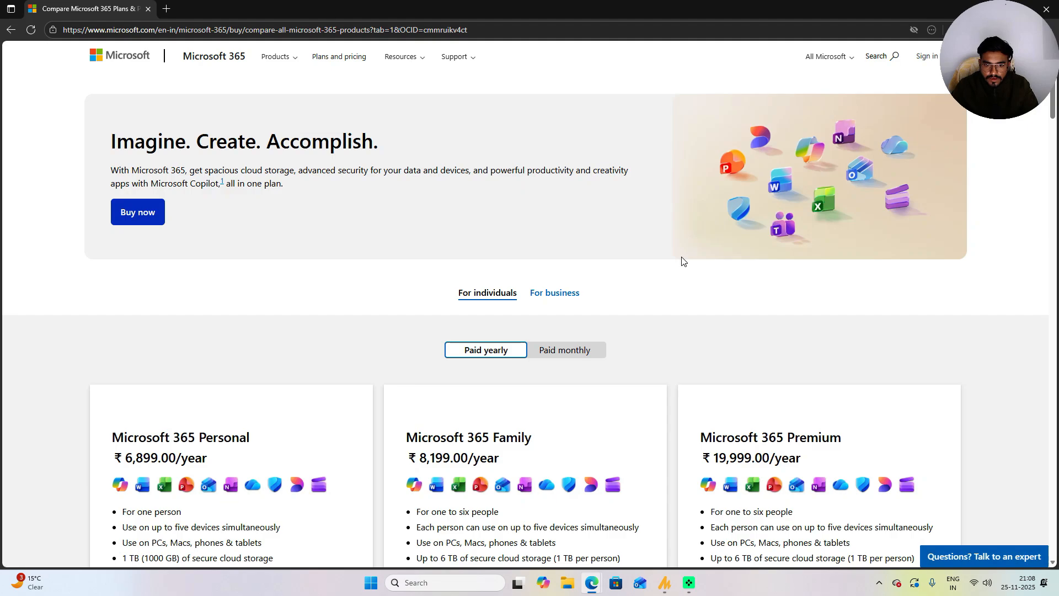
pyautogui.scroll(-3, 683, 260)
pyautogui.scroll(-2, 683, 256)
pyautogui.scroll(2, 683, 256)
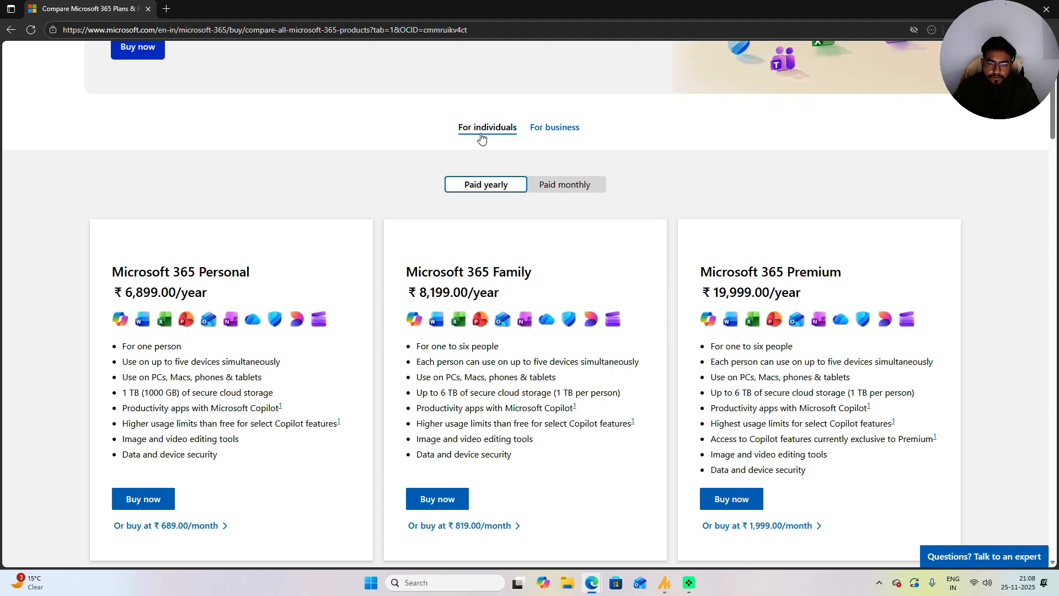
# Step: Switch to the business plans and review Business Basic, Standard and Premium pricing
pyautogui.click(534, 131)
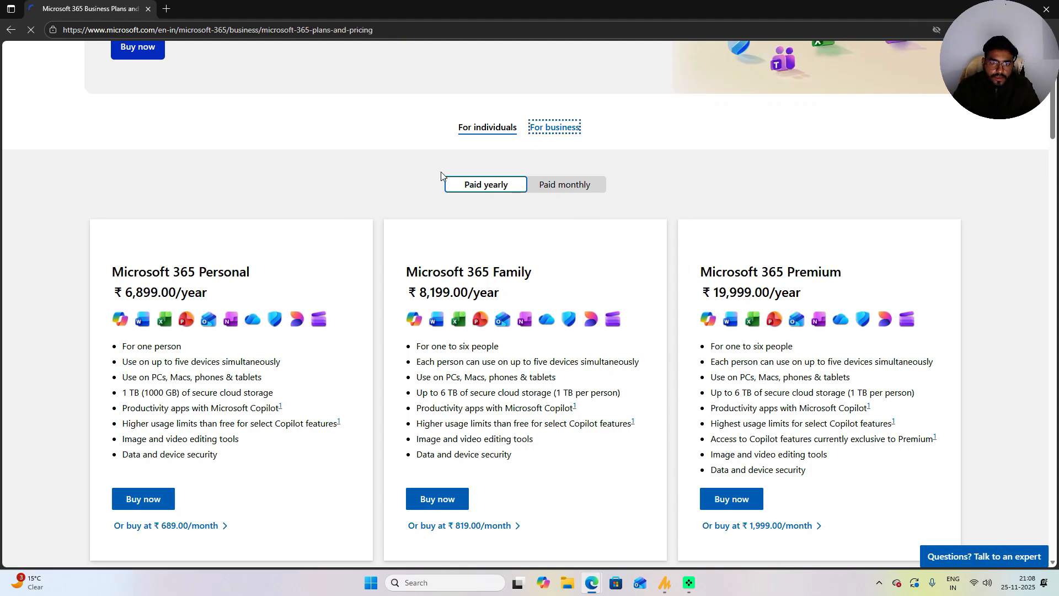
pyautogui.scroll(-3, 513, 125)
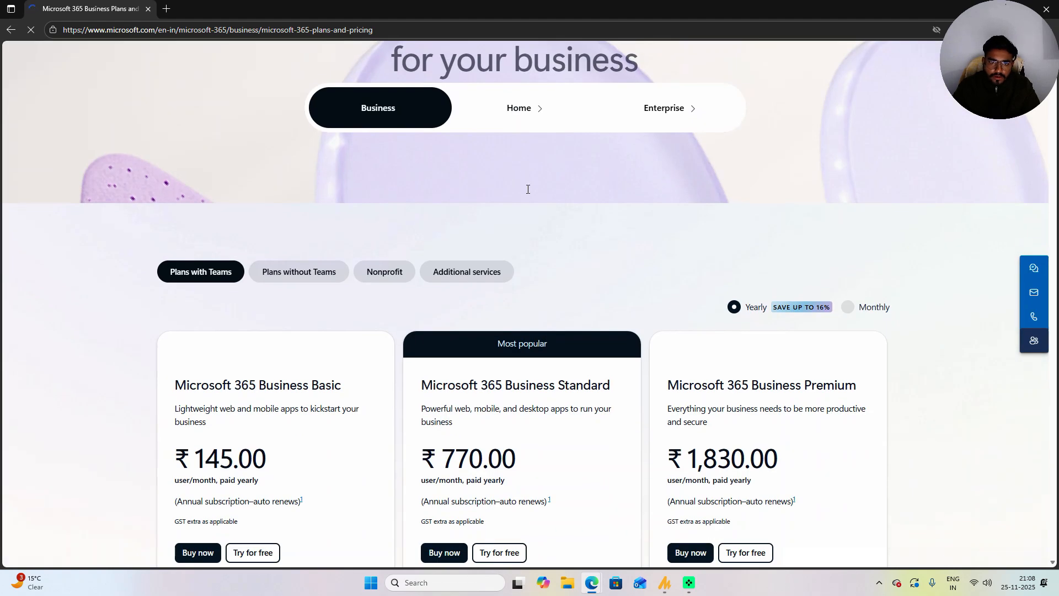
pyautogui.scroll(3, 528, 189)
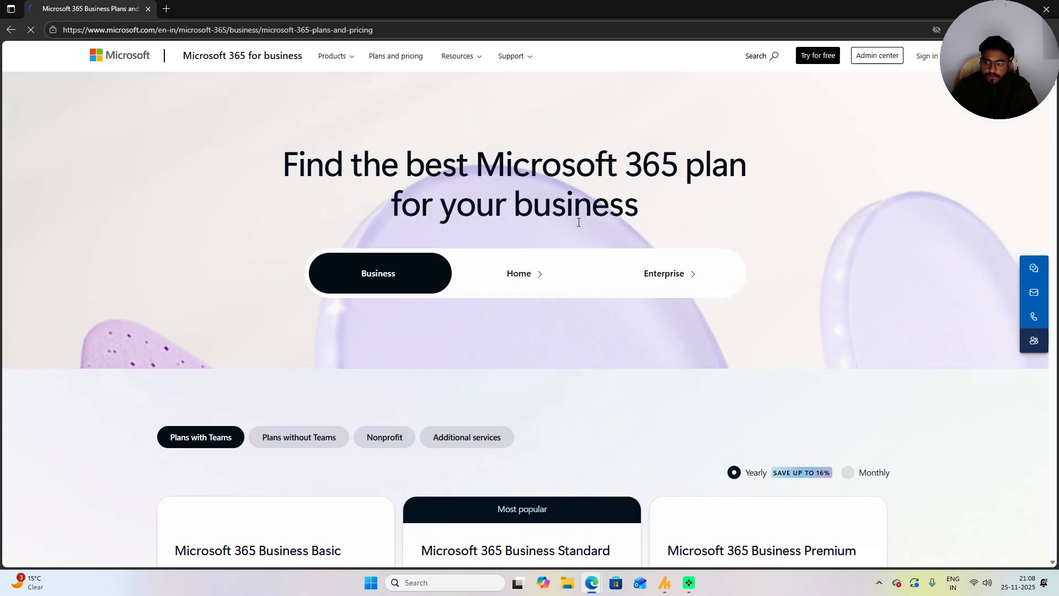
pyautogui.scroll(-6, 554, 197)
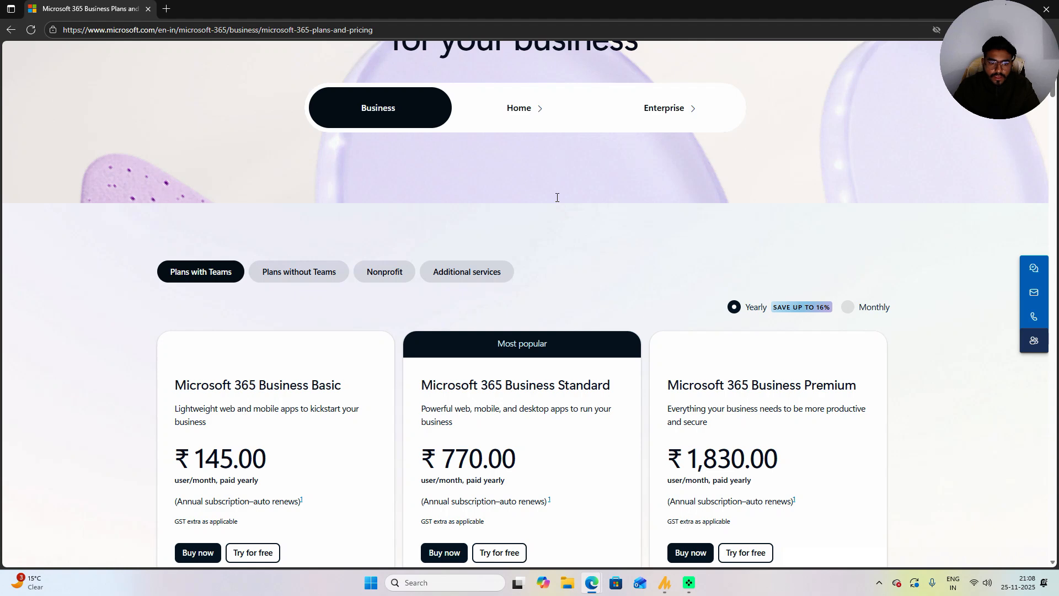
pyautogui.moveTo(309, 220); pyautogui.dragTo(331, 221)
pyautogui.click(270, 304)
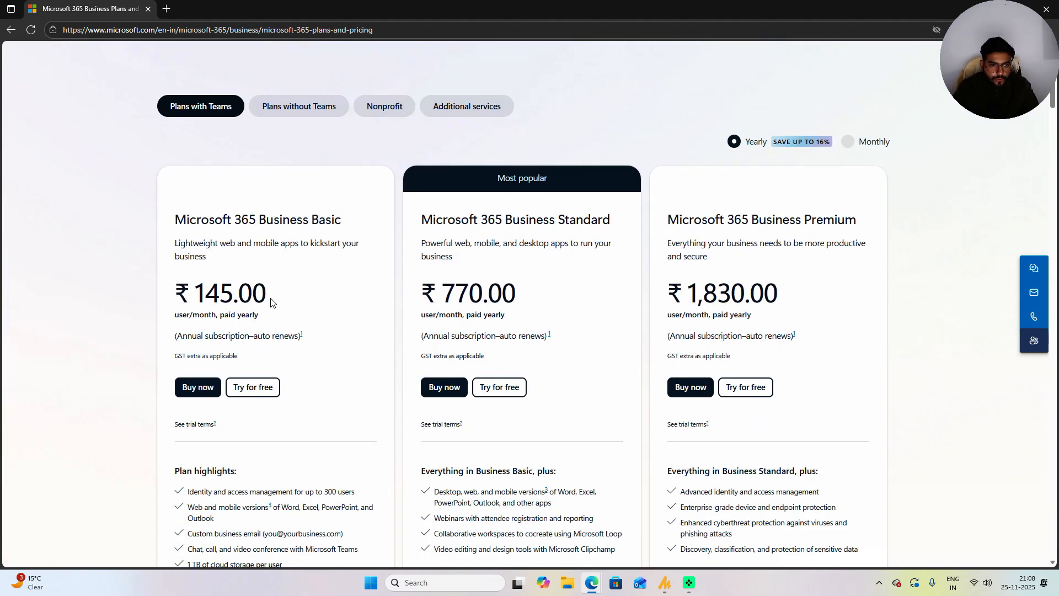
pyautogui.moveTo(472, 220); pyautogui.dragTo(532, 221)
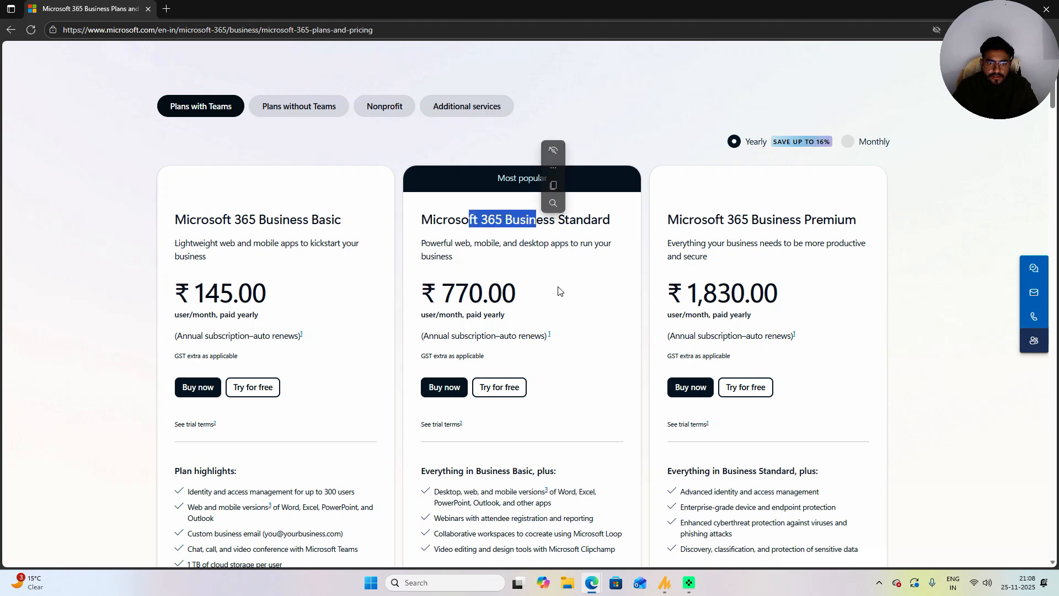
pyautogui.moveTo(715, 220); pyautogui.dragTo(801, 220)
pyautogui.click(524, 286)
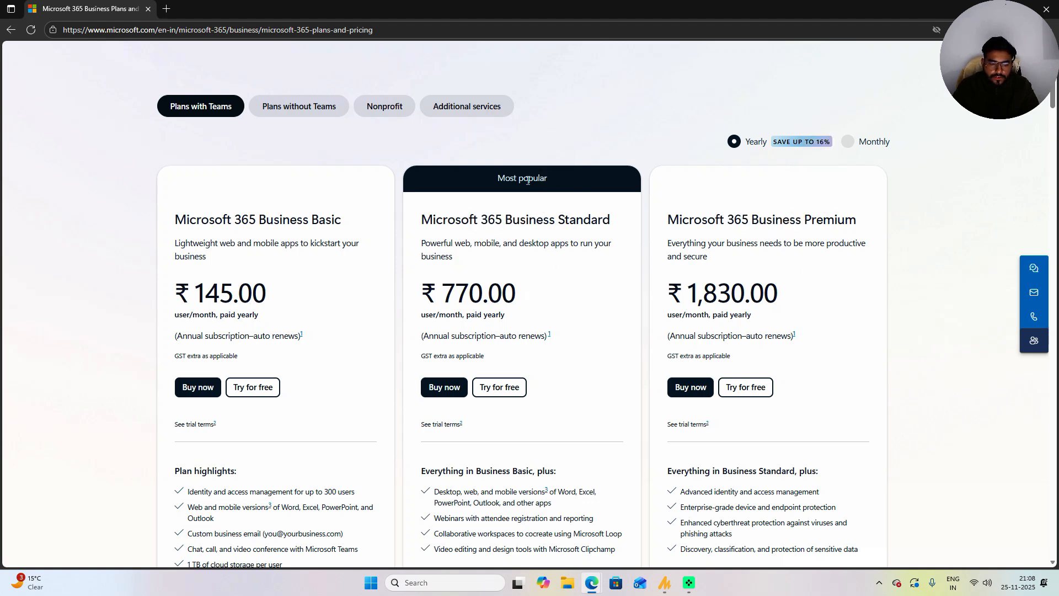
pyautogui.scroll(-2, 551, 181)
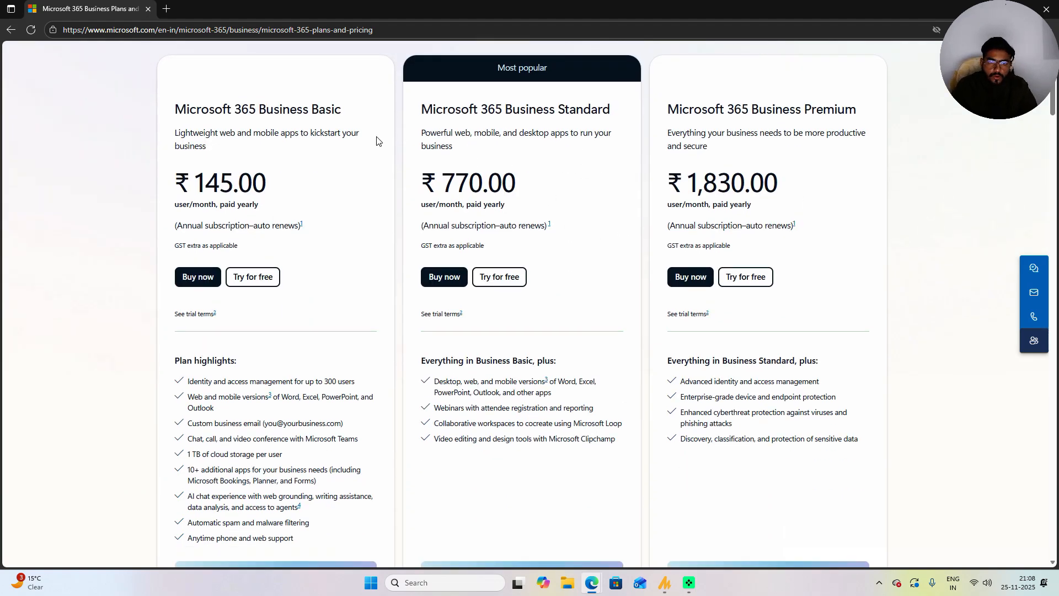
# Step: Start the Business Basic free trial and set the number of people to 1
pyautogui.click(264, 283)
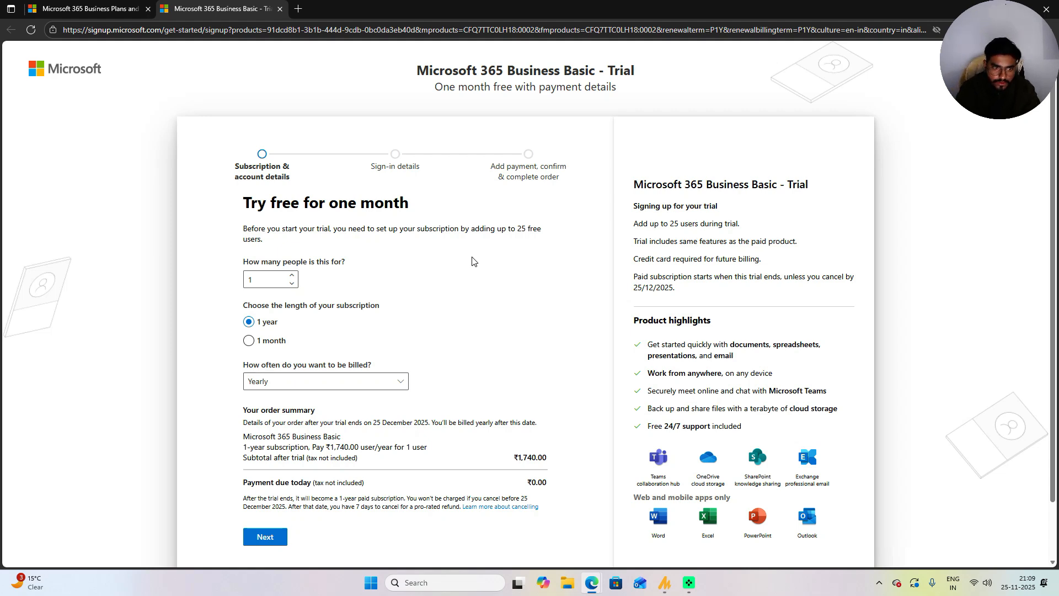
pyautogui.doubleClick(263, 279)
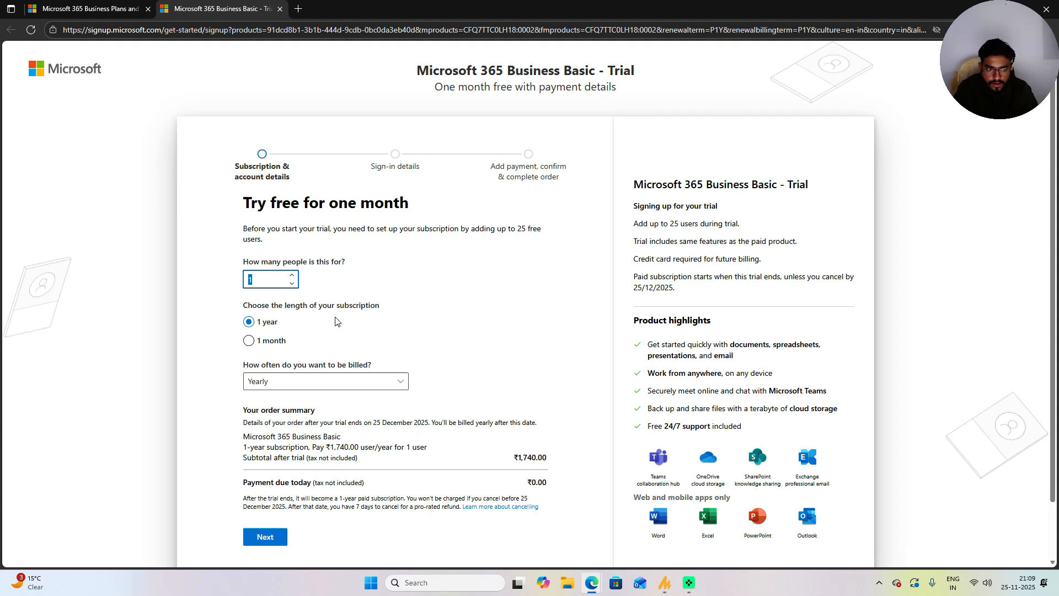
pyautogui.press('BackSpace')
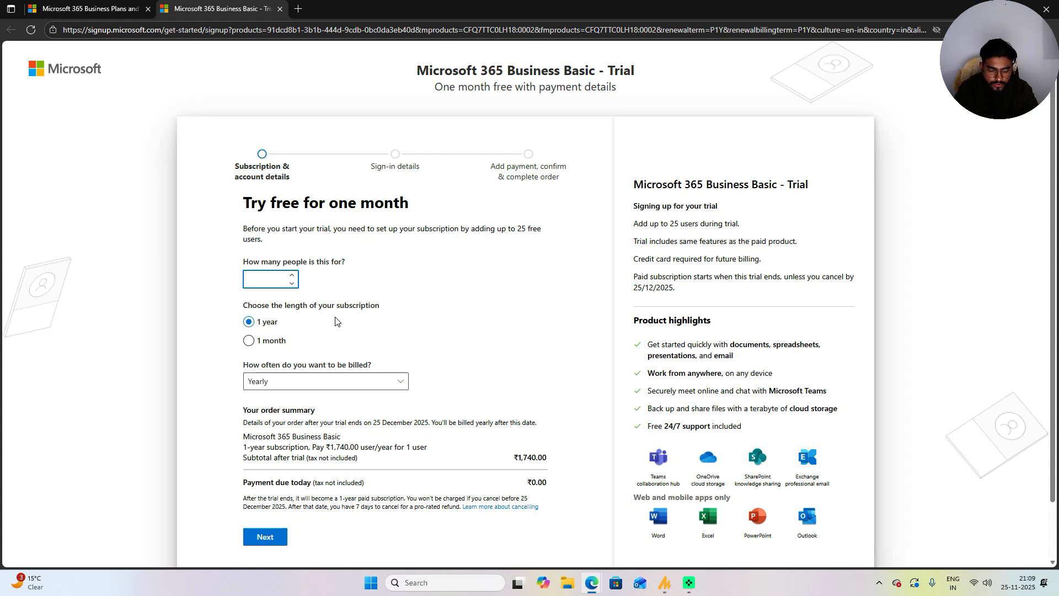
pyautogui.write('11')
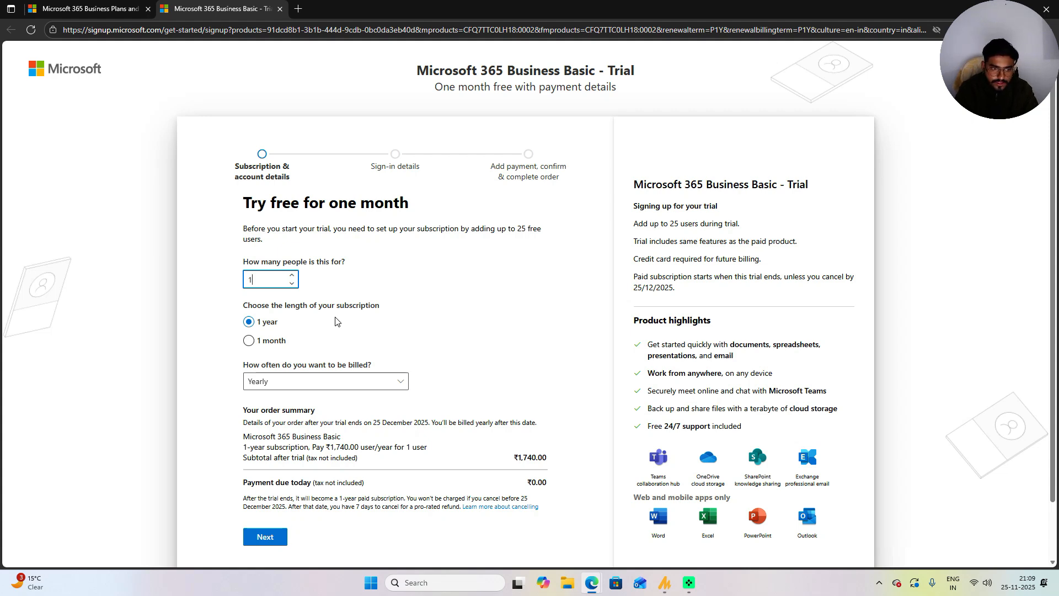
pyautogui.moveTo(475, 230); pyautogui.dragTo(533, 230)
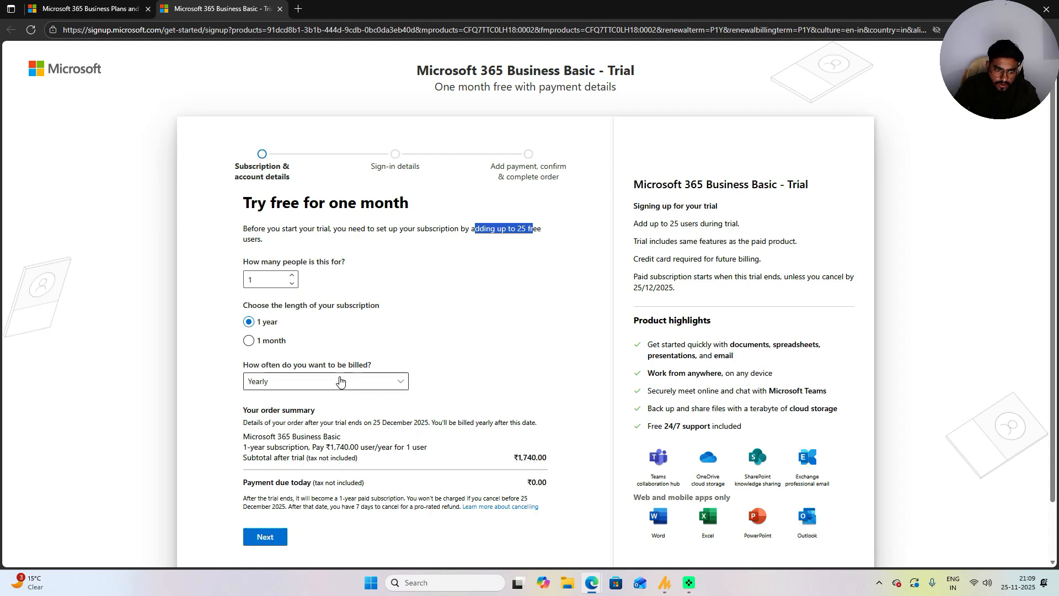
# Step: Keep yearly billing and continue to the email step
pyautogui.click(341, 382)
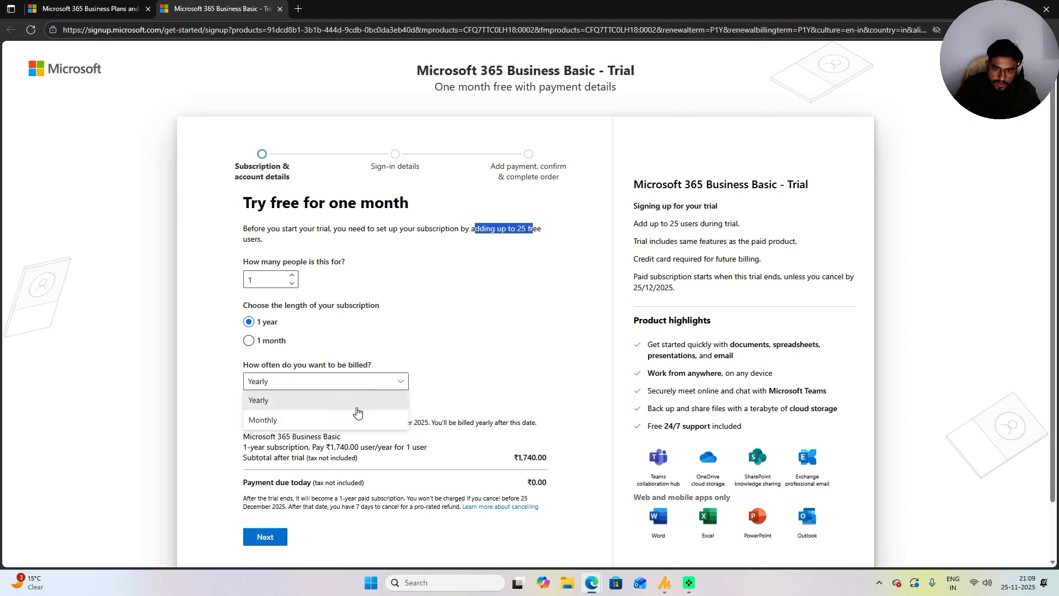
pyautogui.click(385, 393)
pyautogui.click(264, 538)
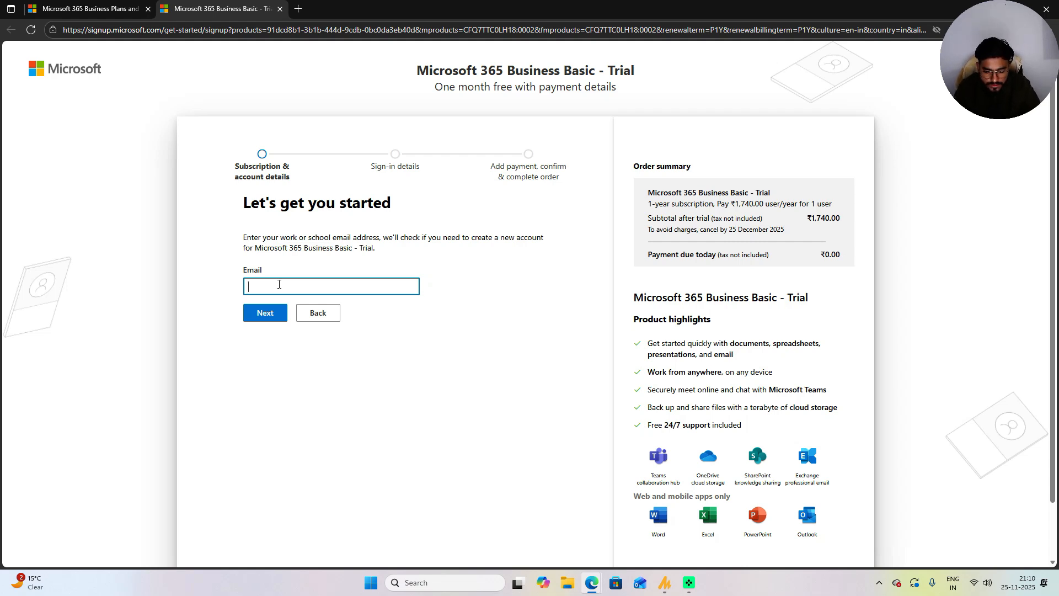
# Step: Enter the work email address and submit it to check for an account
pyautogui.write('raik')
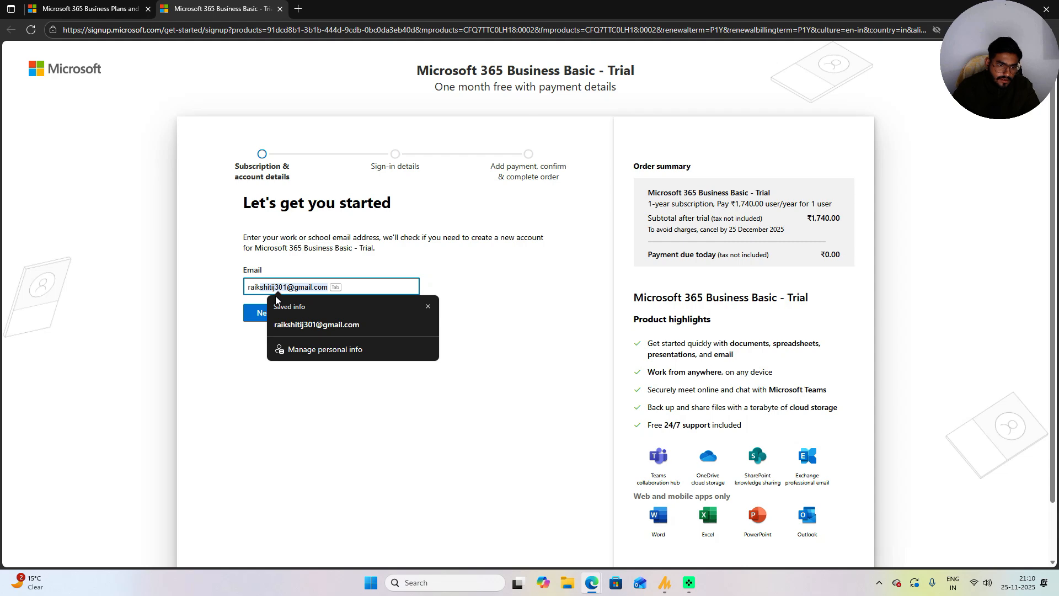
pyautogui.click(317, 325)
pyautogui.tripleClick(375, 288)
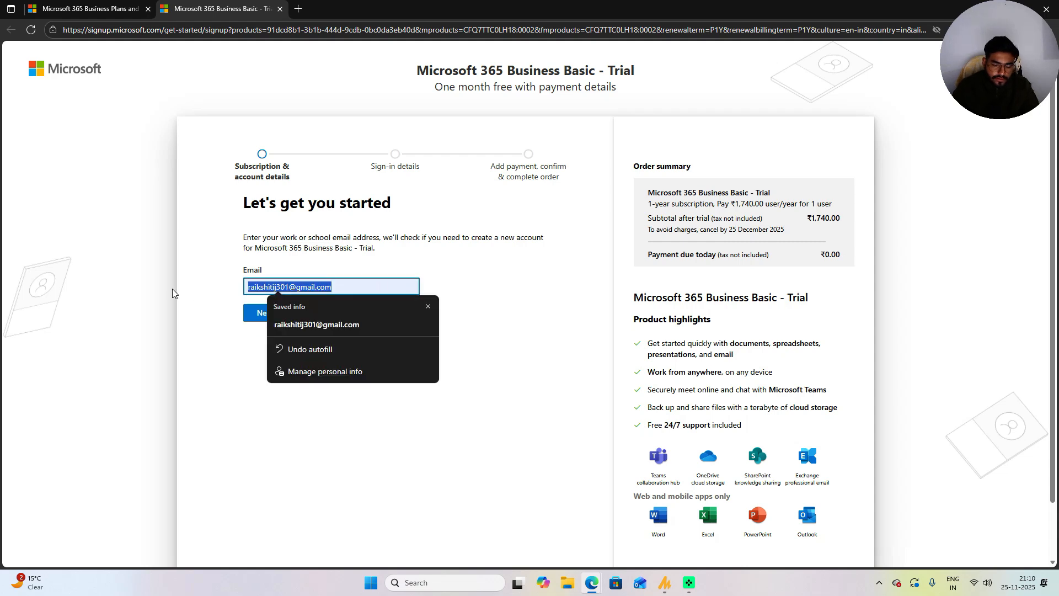
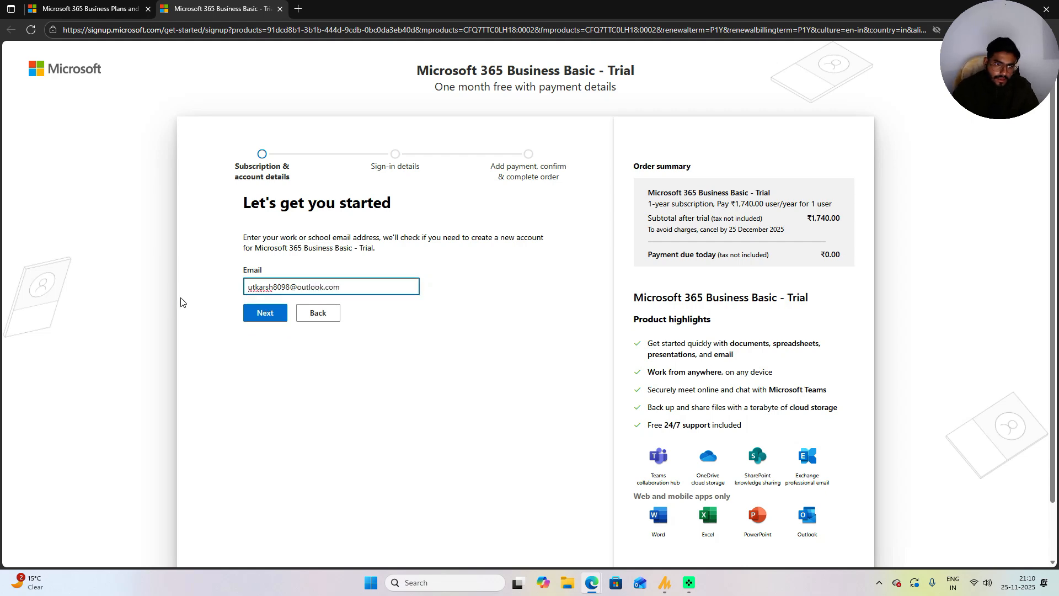
pyautogui.click(264, 318)
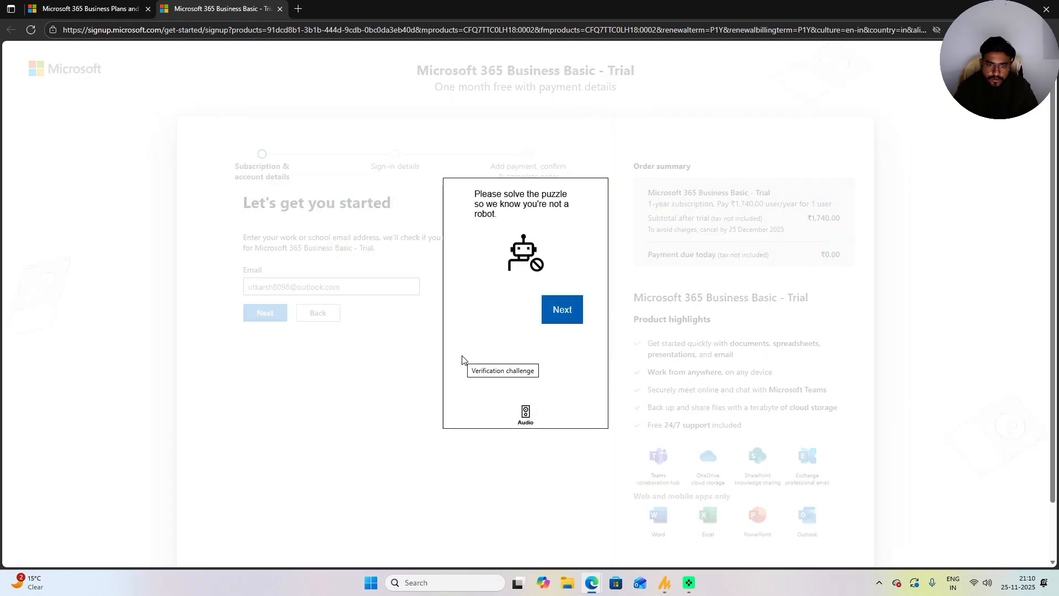
# Step: Pass the robot check by rotating the puzzle image to match and submitting
pyautogui.click(546, 313)
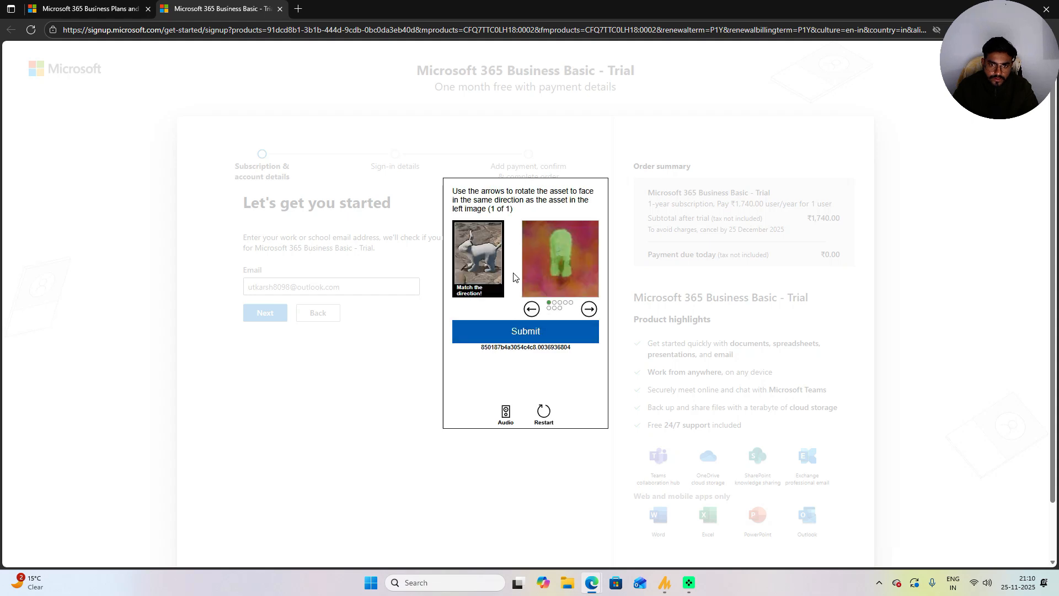
pyautogui.click(532, 311)
pyautogui.click(533, 310)
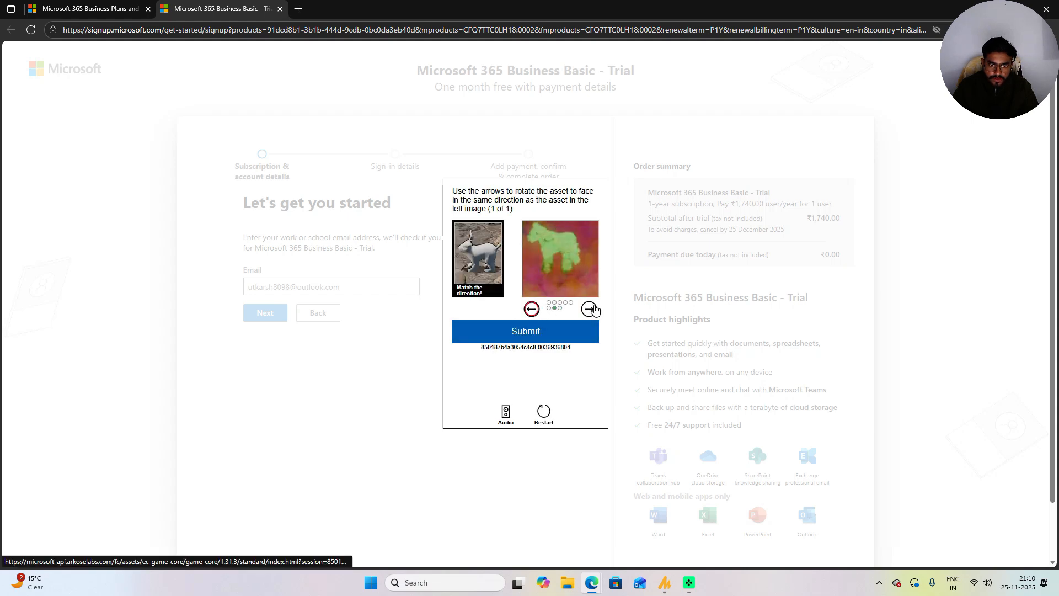
pyautogui.click(565, 333)
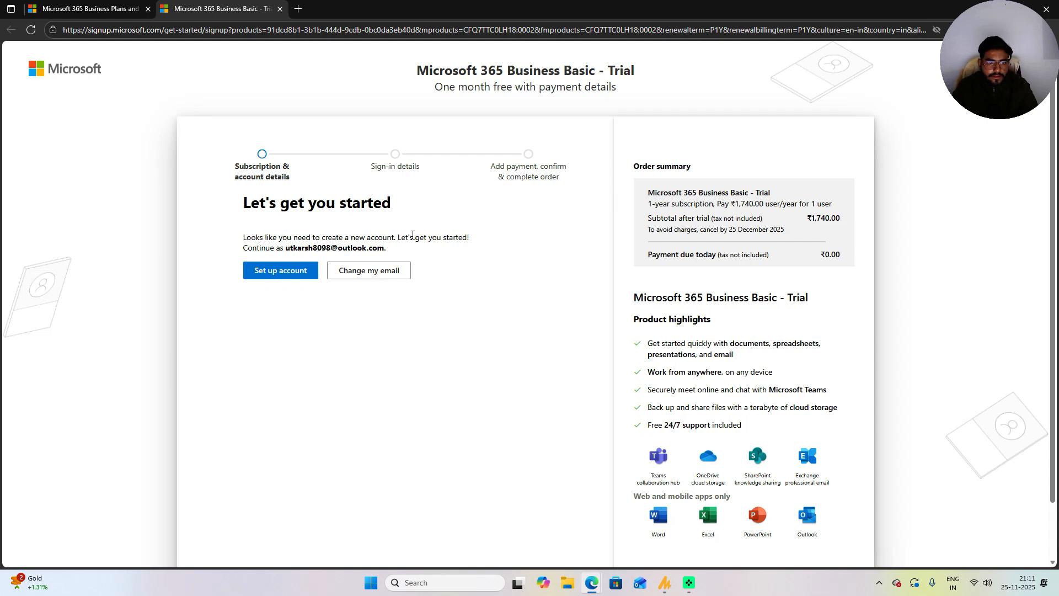
# Step: Begin setting up the new account and enter the user's first name and surname
pyautogui.moveTo(302, 248); pyautogui.dragTo(408, 253)
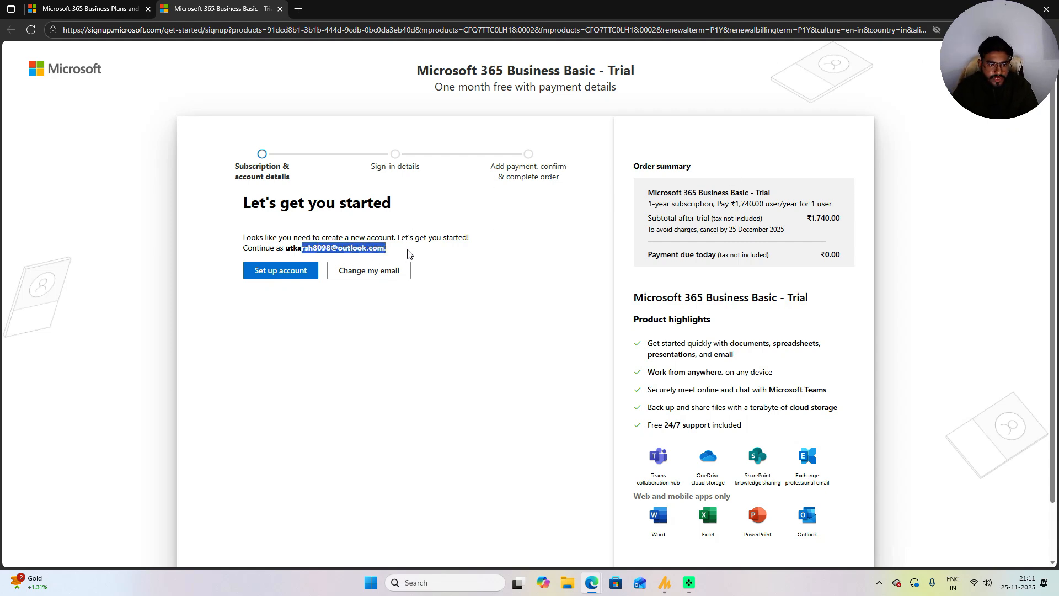
pyautogui.click(574, 365)
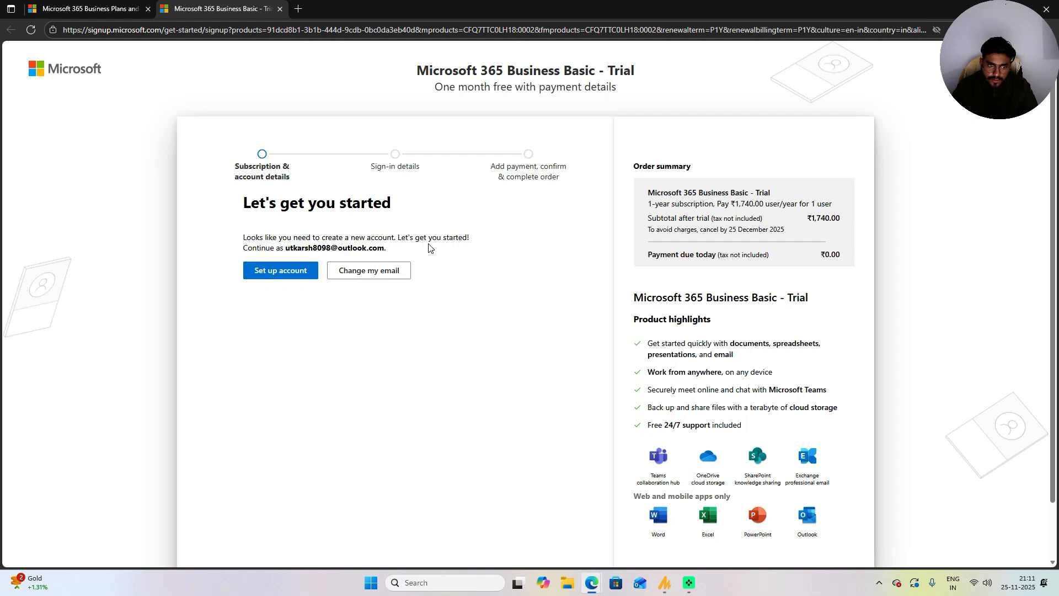
pyautogui.click(284, 273)
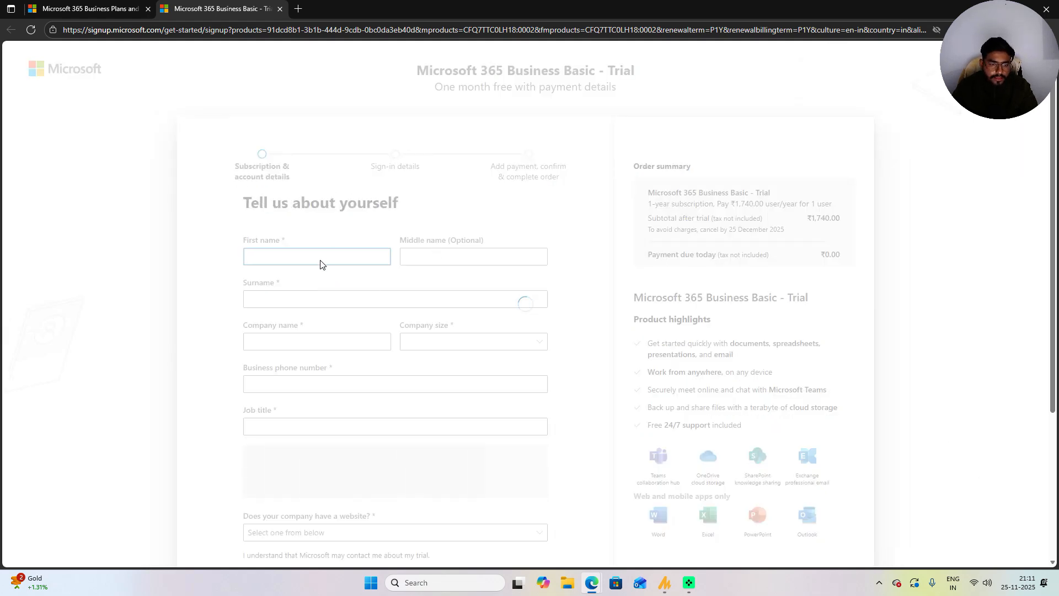
pyautogui.write('tes')
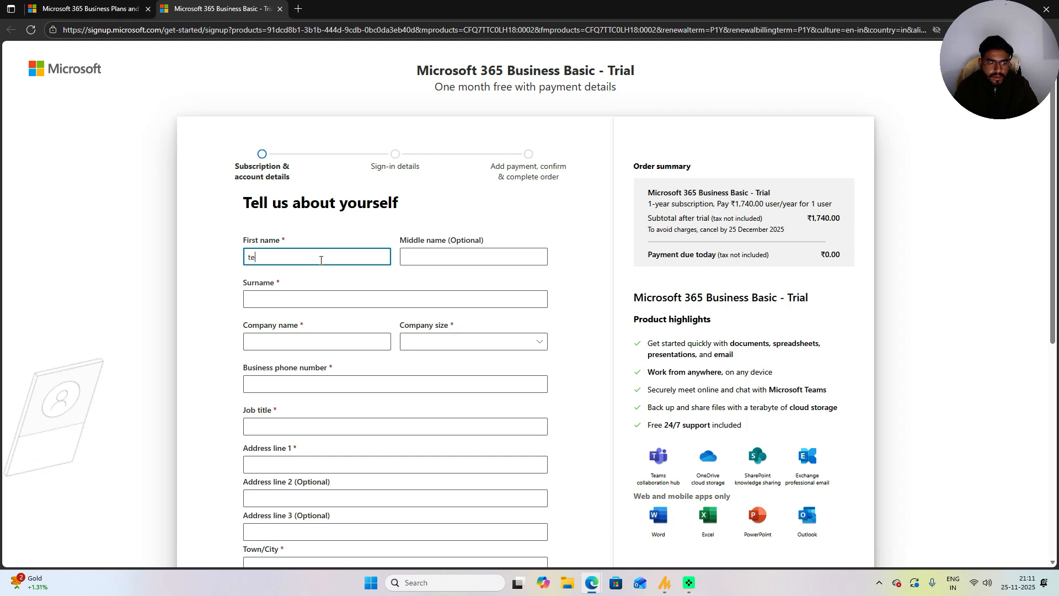
pyautogui.press('BackSpace')
pyautogui.press('BackSpace')
pyautogui.press('BackSpace')
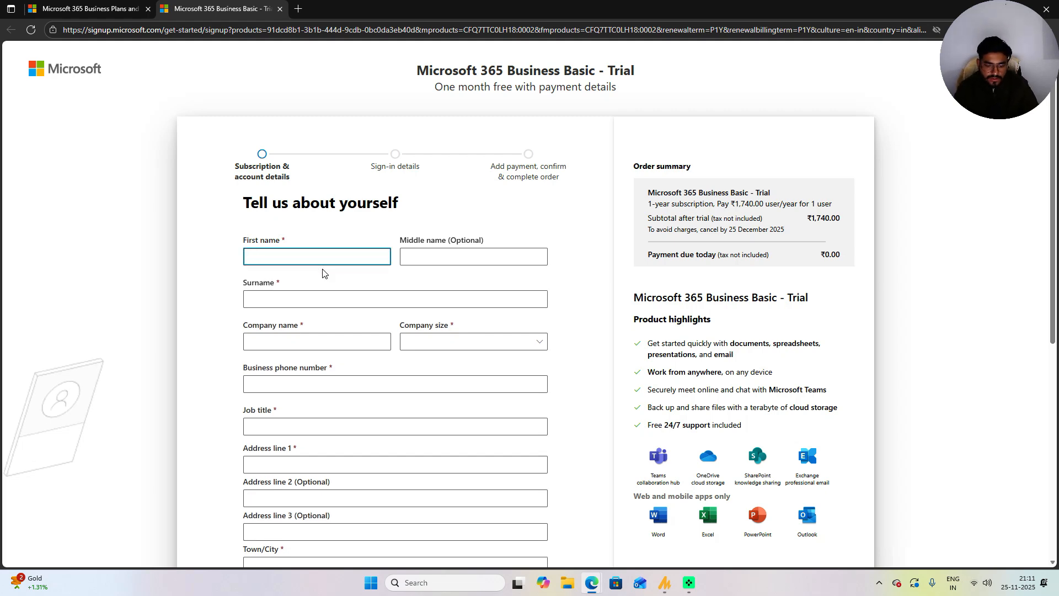
pyautogui.click(331, 291)
# Step: Enter company name test1234 and set company size to 1 person
pyautogui.press('Tab')
pyautogui.write('ai')
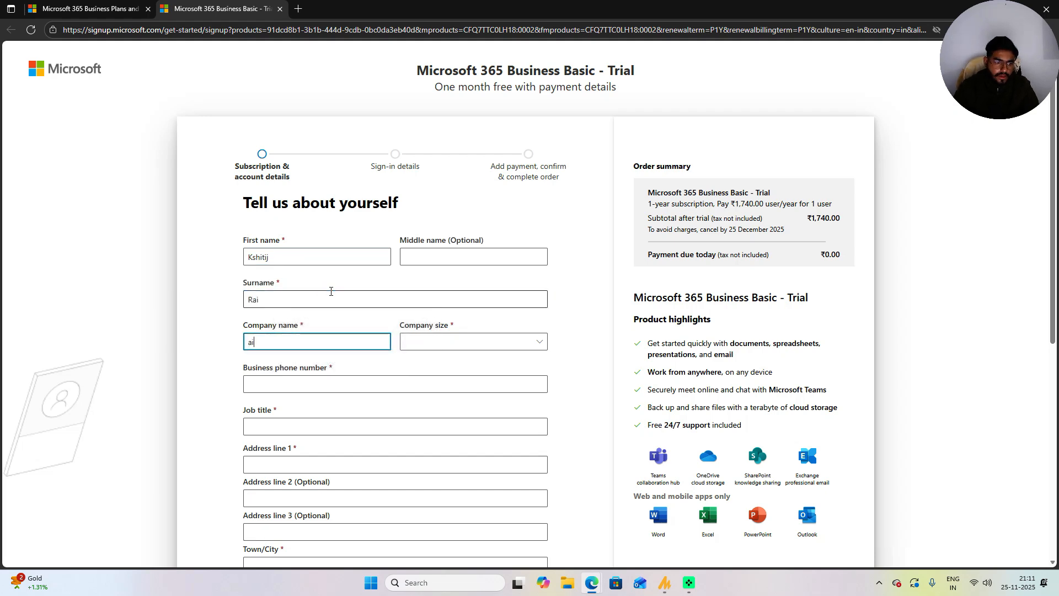
pyautogui.press('BackSpace')
pyautogui.press('BackSpace')
pyautogui.write('loudwith')
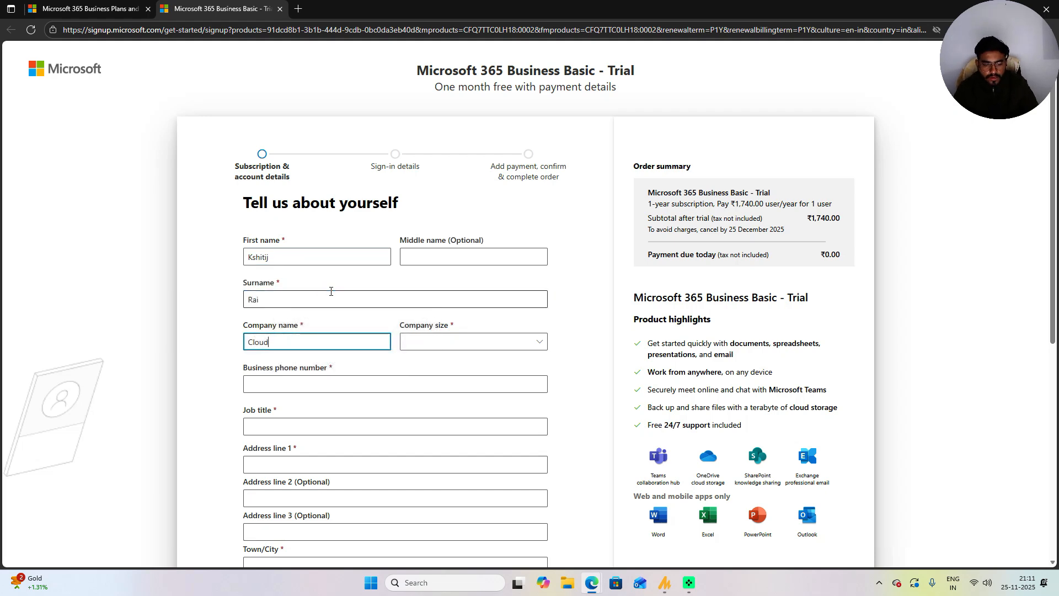
pyautogui.press('BackSpace')
pyautogui.press('BackSpace')
pyautogui.press('BackSpace')
pyautogui.press('BackSpace')
pyautogui.press('BackSpace')
pyautogui.press('BackSpace')
pyautogui.press('BackSpace')
pyautogui.write('test1234')
pyautogui.click(433, 345)
pyautogui.click(435, 360)
# Step: Fill in the business phone number, leave job title blank, and submit the details
pyautogui.click(325, 380)
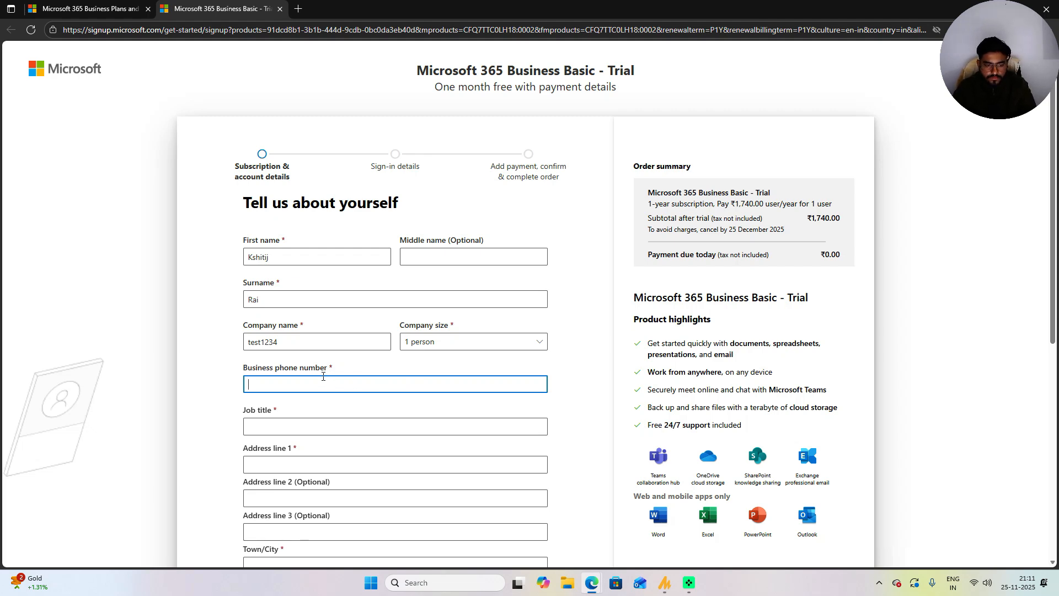
pyautogui.write('xxxxxxx')
pyautogui.press('Tab')
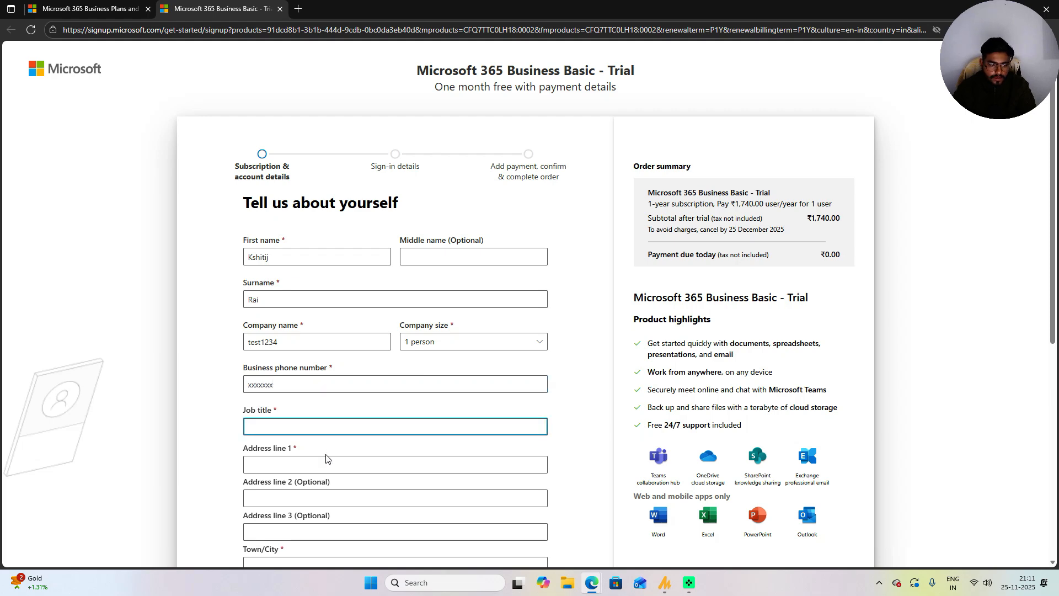
pyautogui.write('cewo')
pyautogui.press('BackSpace')
pyautogui.press('BackSpace')
pyautogui.write('o')
pyautogui.press('BackSpace')
pyautogui.press('BackSpace')
pyautogui.press('BackSpace')
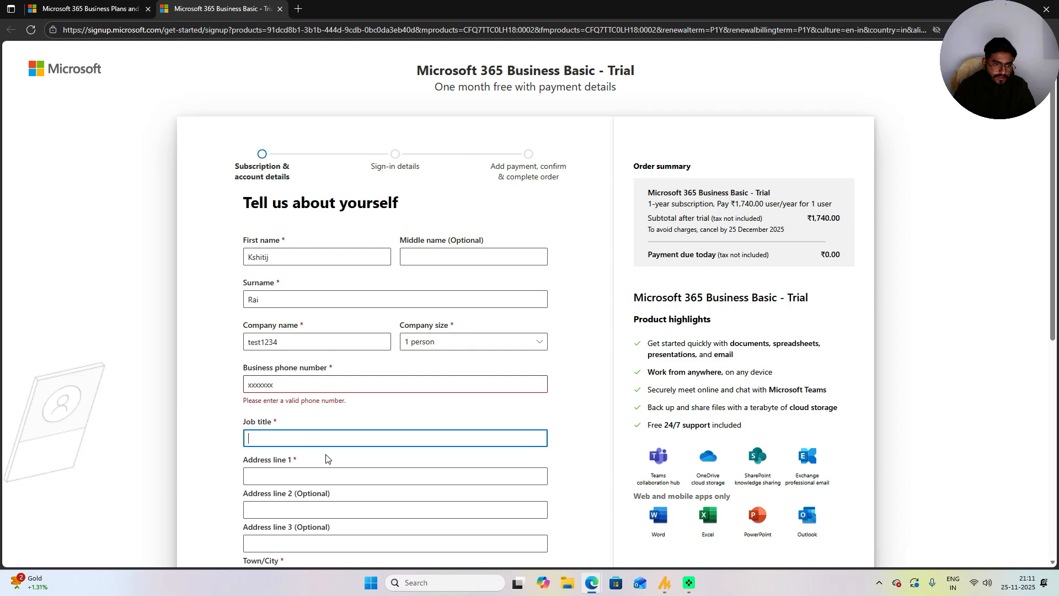
pyautogui.scroll(-7, 328, 457)
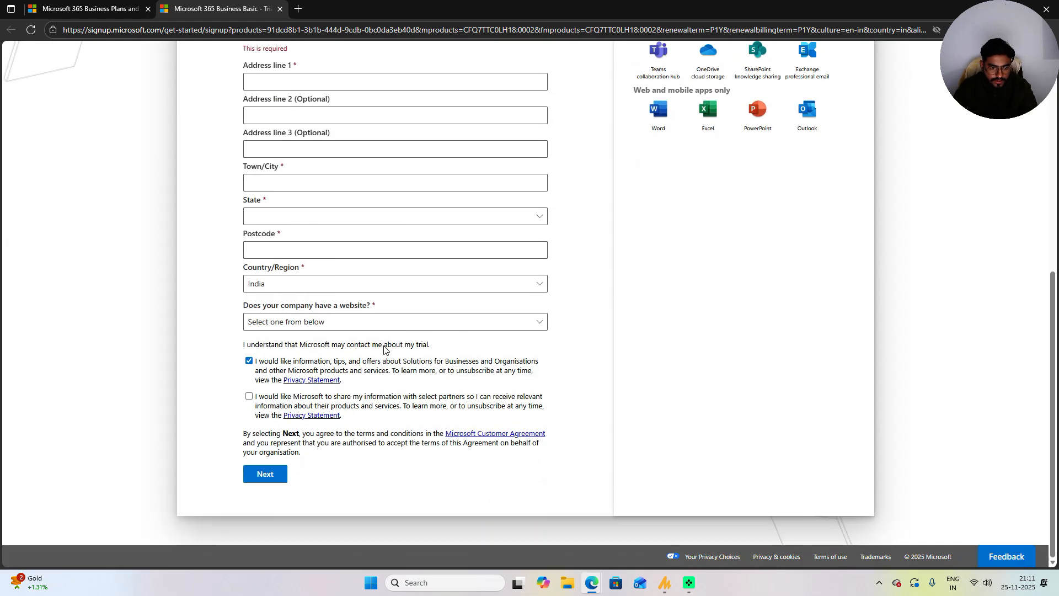
pyautogui.click(266, 478)
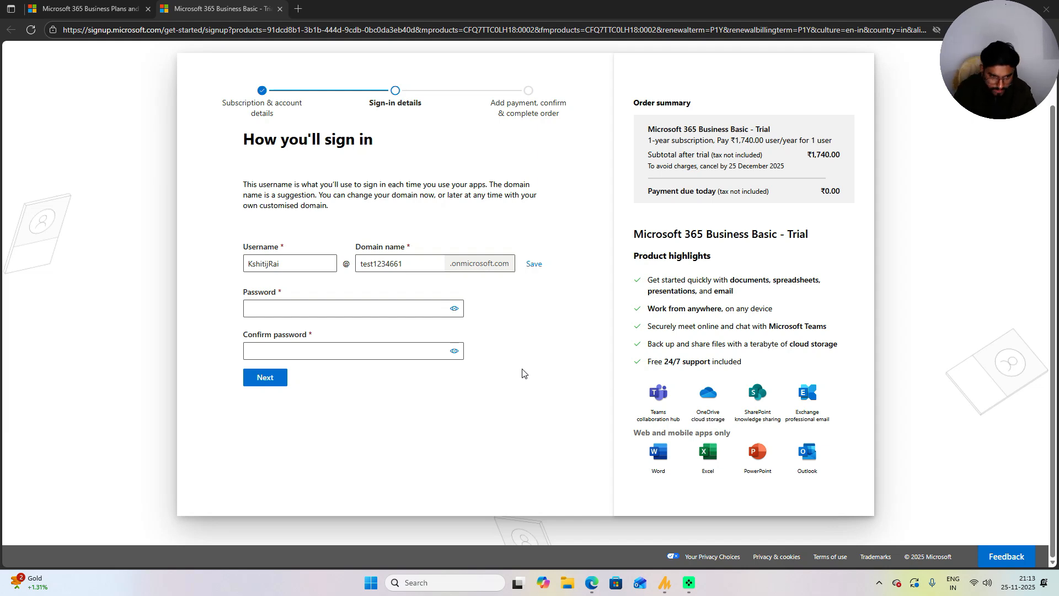
# Step: Enter and confirm the new account's password, then continue to payment
pyautogui.click(344, 314)
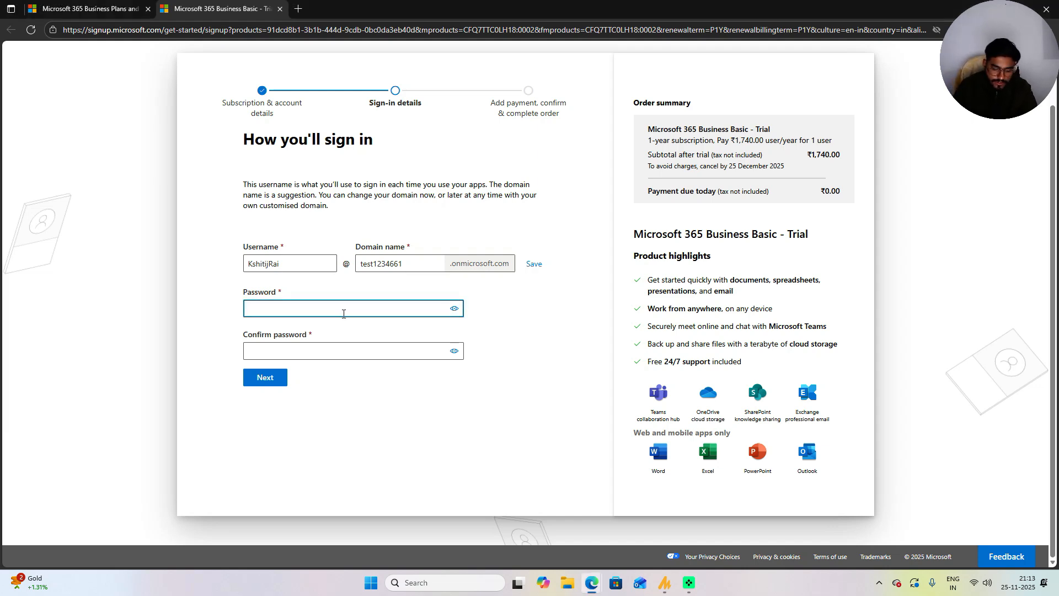
pyautogui.write('•••••••••')
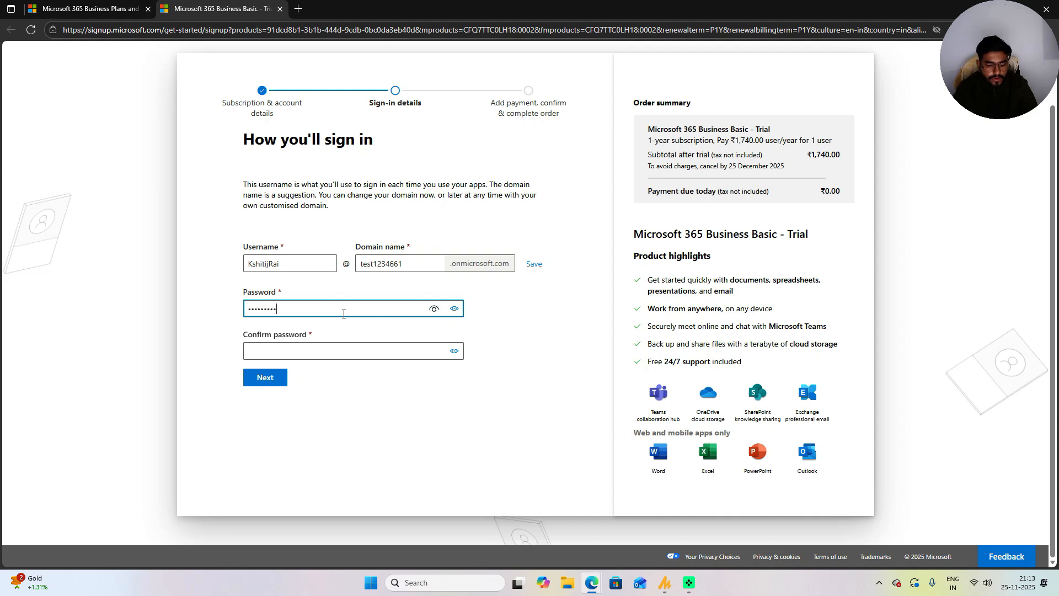
pyautogui.write('•••')
pyautogui.click(358, 351)
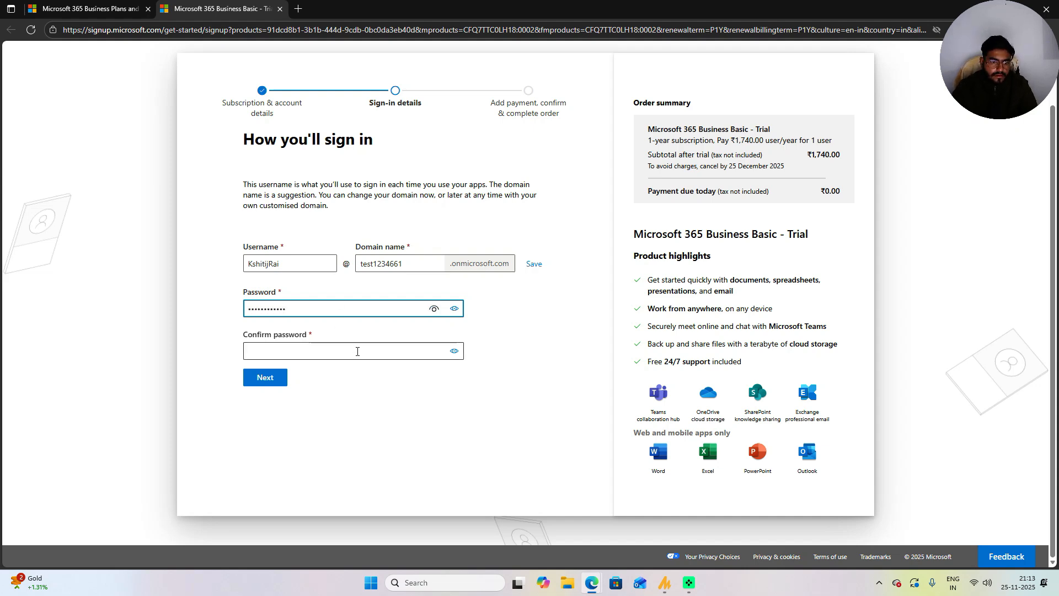
pyautogui.write('•••••••••')
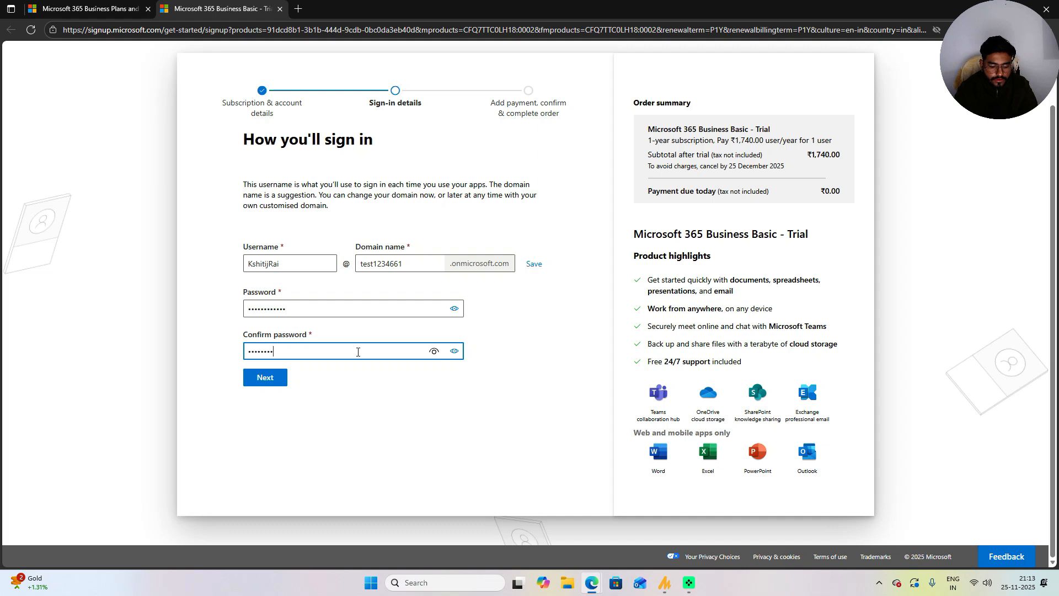
pyautogui.write('•••')
pyautogui.click(267, 380)
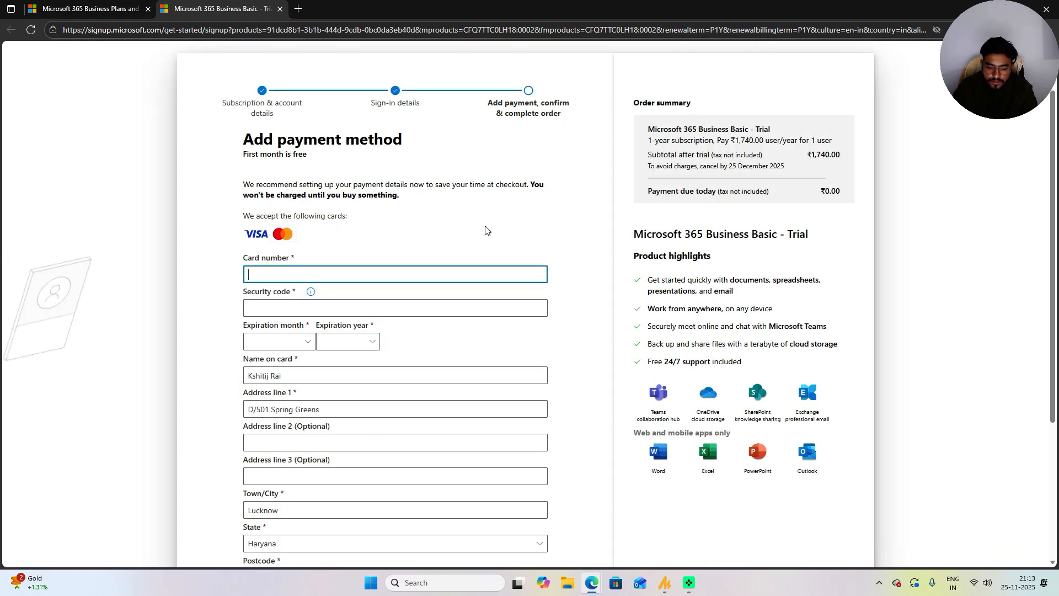
# Step: Review the payment and order details and fill in the PAN ID field
pyautogui.scroll(-3, 497, 232)
pyautogui.scroll(4, 494, 229)
pyautogui.scroll(-2, 495, 231)
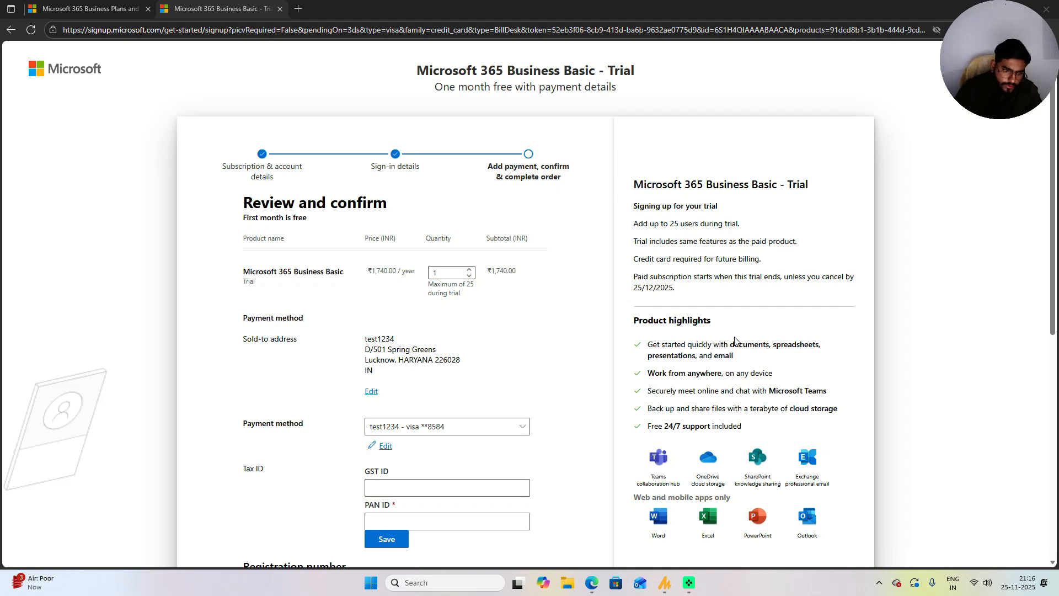
pyautogui.scroll(-2, 399, 320)
pyautogui.click(444, 406)
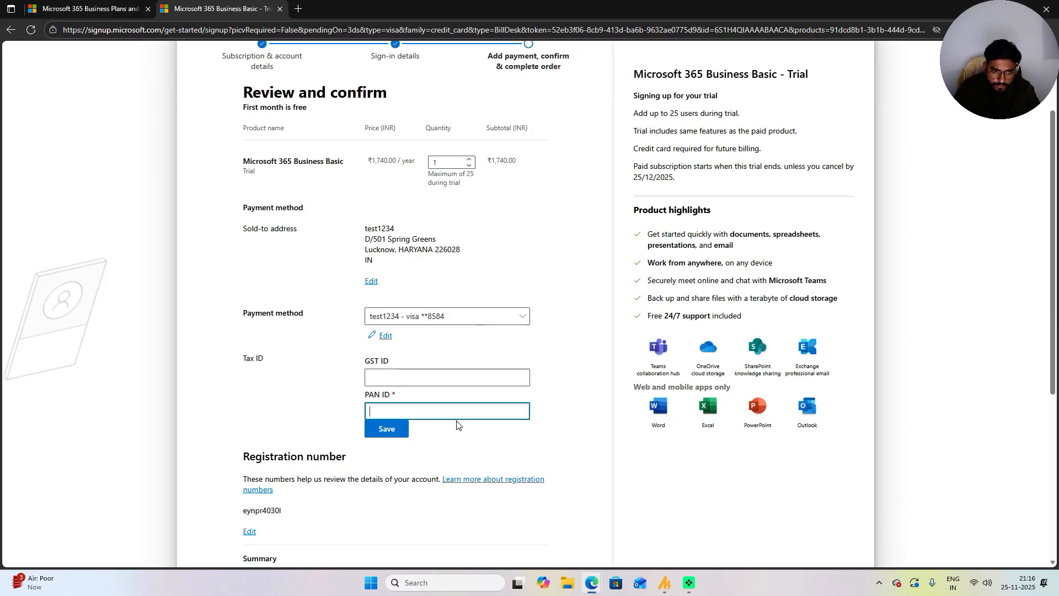
pyautogui.scroll(-3, 462, 374)
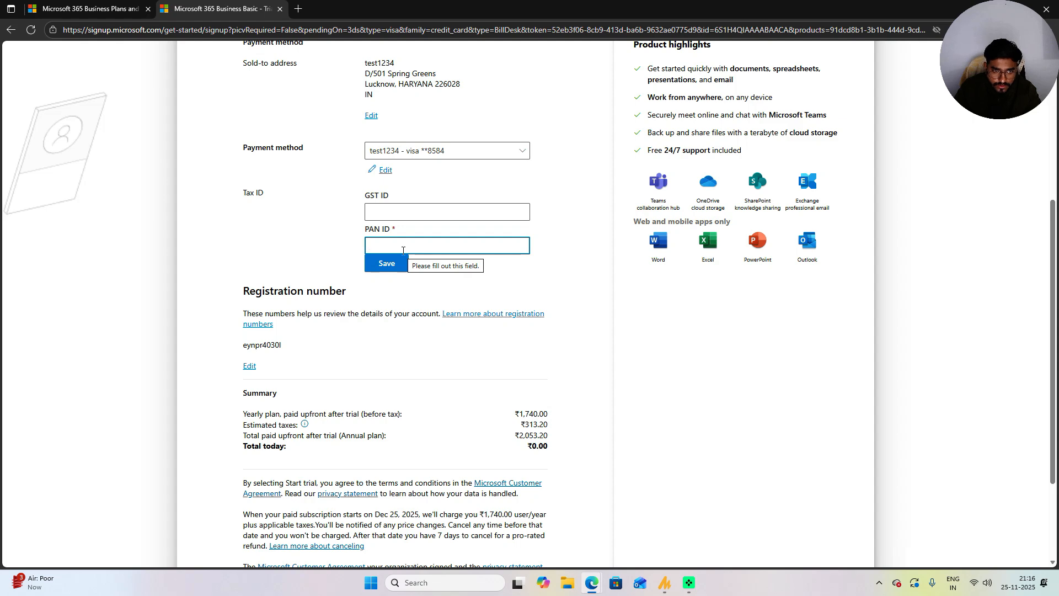
pyautogui.scroll(-3, 428, 390)
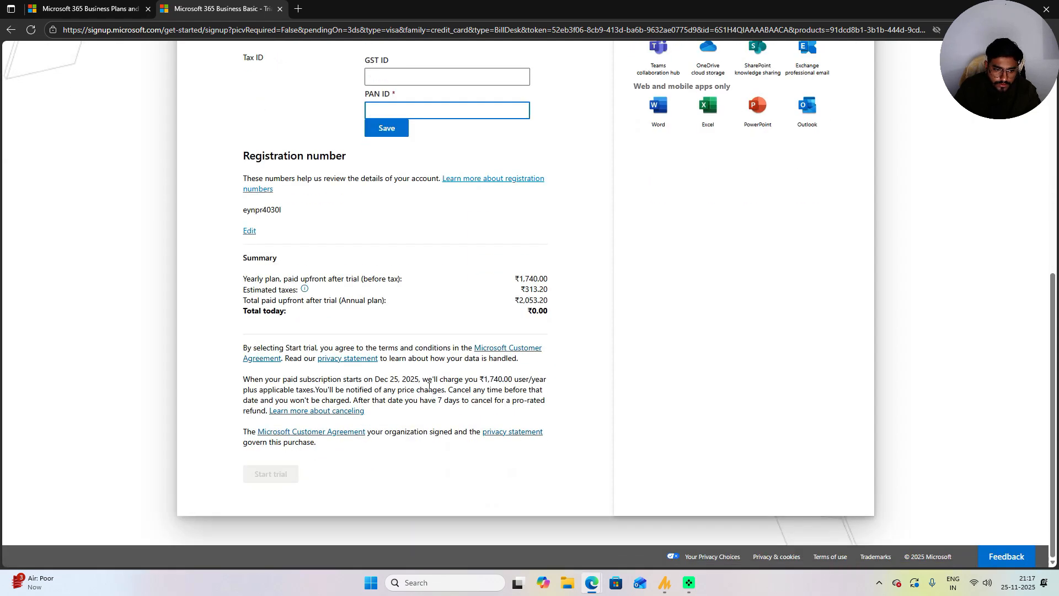
pyautogui.scroll(3, 436, 364)
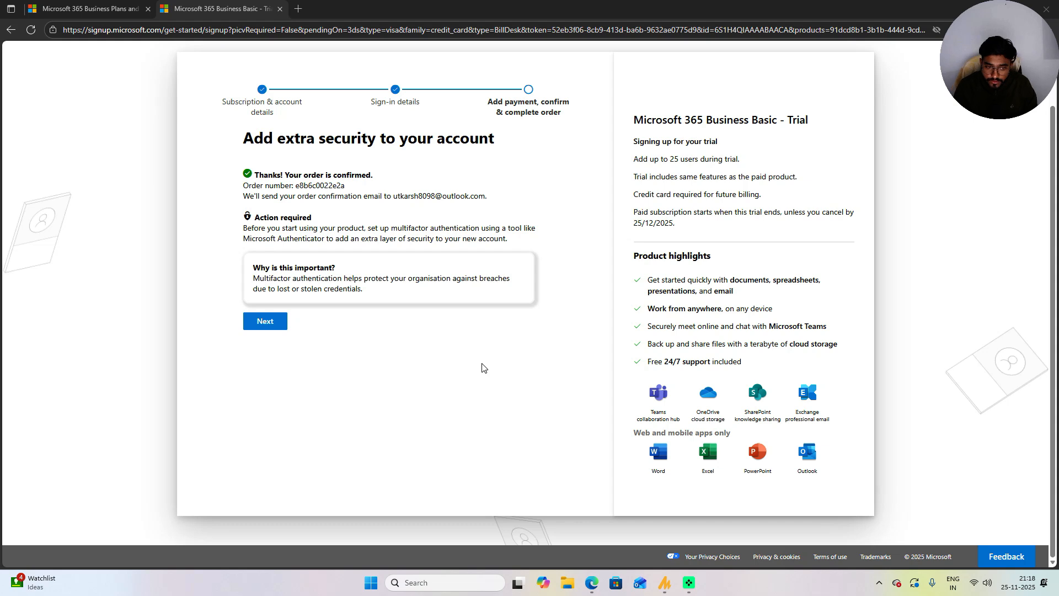
# Step: Sign in to the new account with its password
pyautogui.click(270, 321)
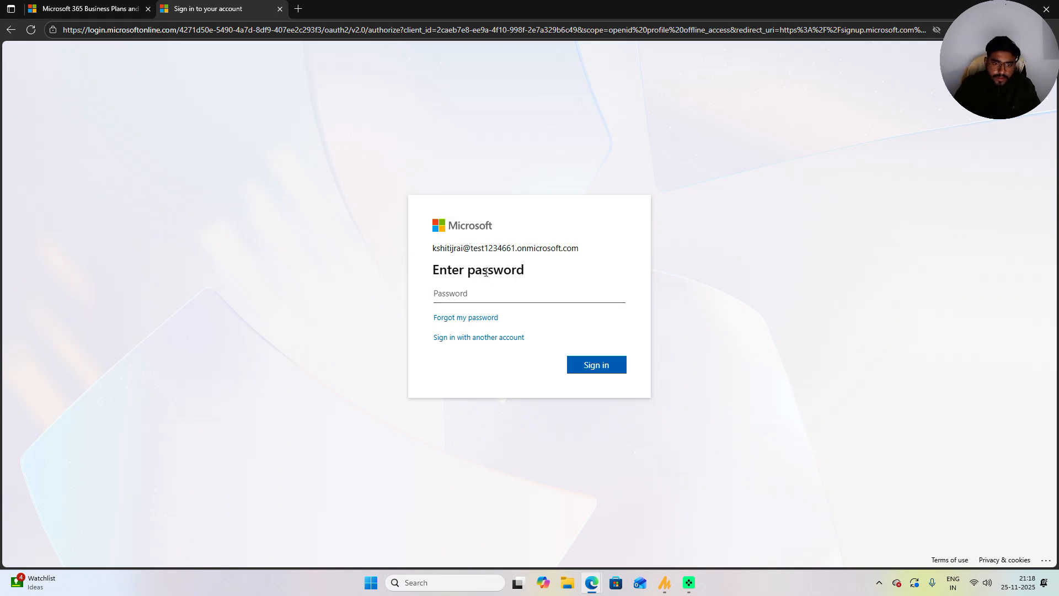
pyautogui.moveTo(485, 247); pyautogui.dragTo(541, 286)
pyautogui.click(519, 299)
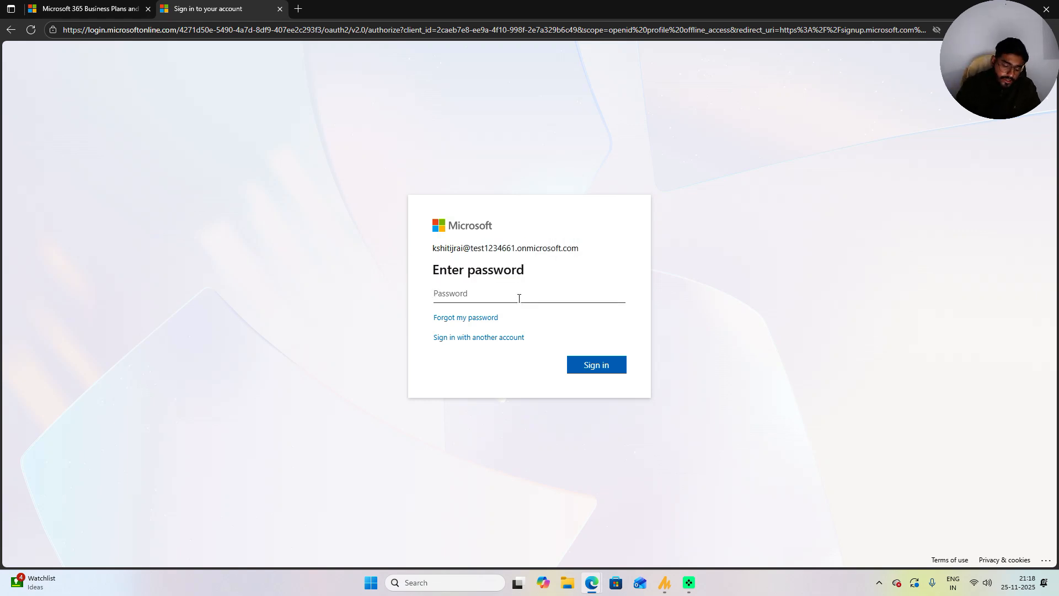
pyautogui.write('••••••••••')
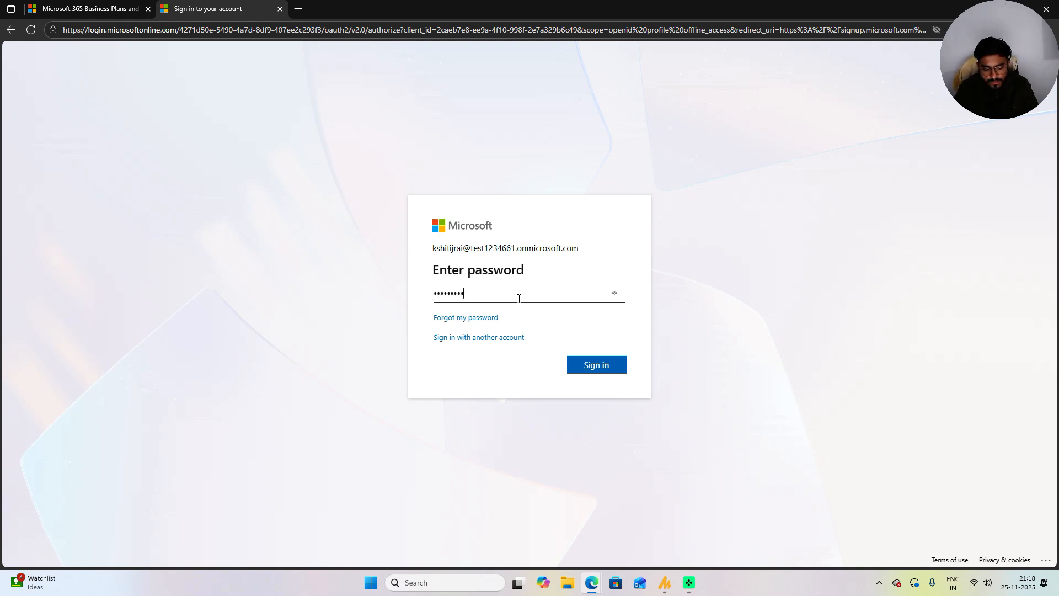
pyautogui.write('•••')
pyautogui.press('Return')
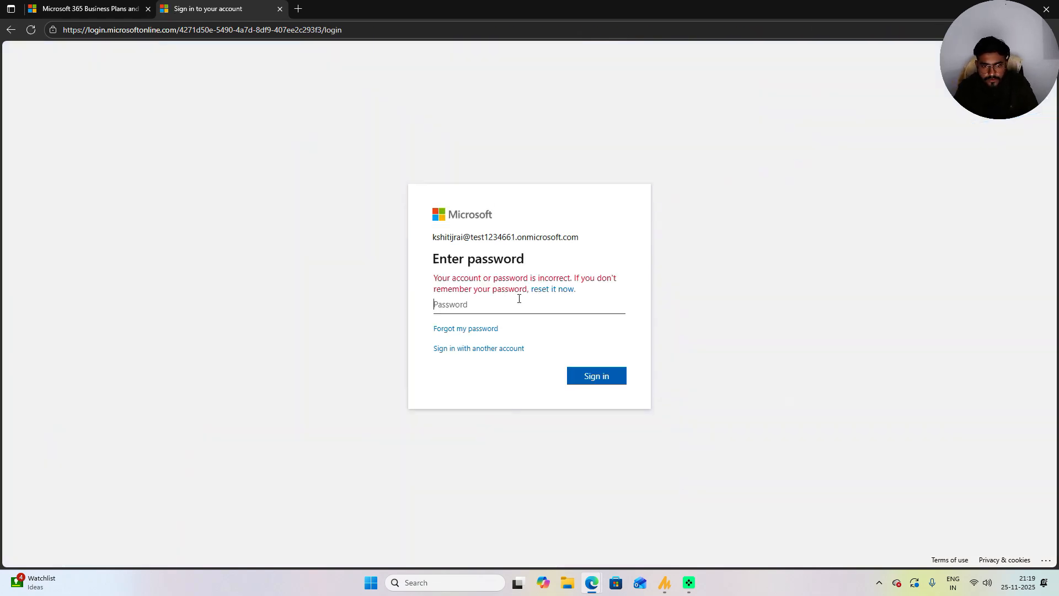
pyautogui.write('•••••••••')
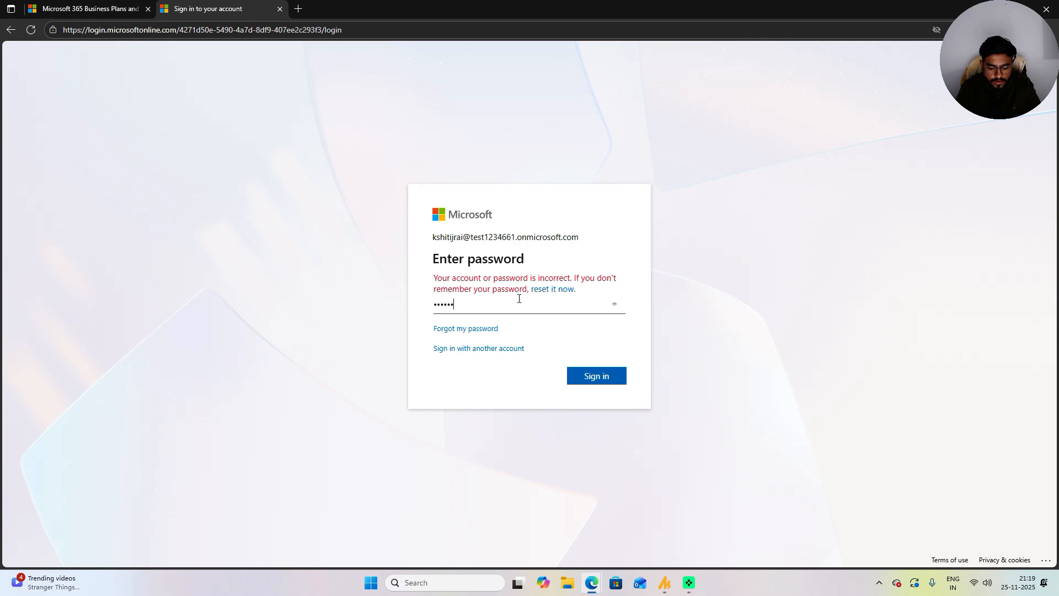
pyautogui.write('••')
pyautogui.press('Return')
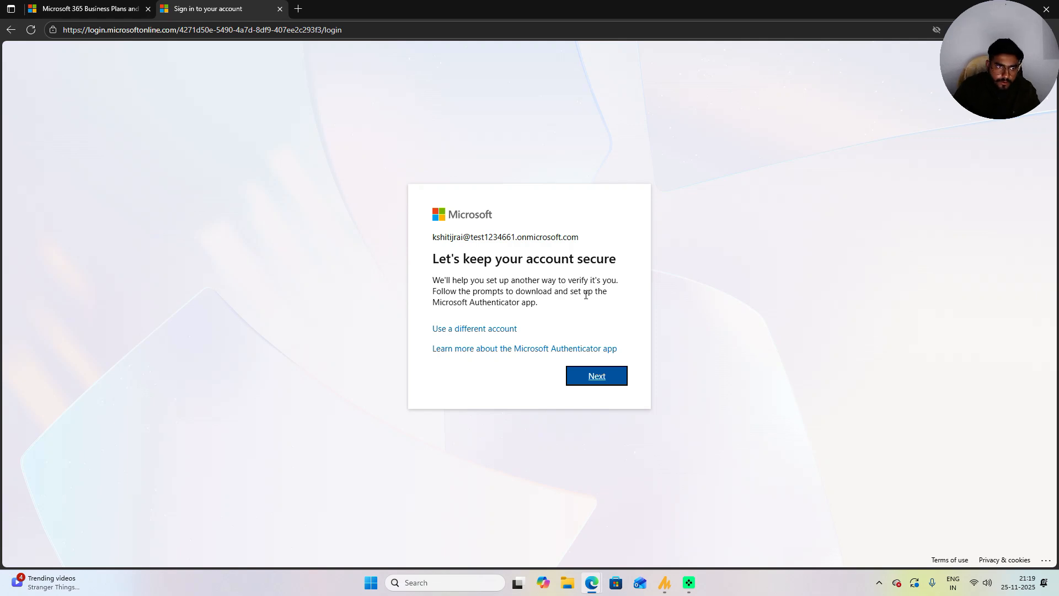
# Step: Proceed from the 'Let's keep your account secure' prompt to Authenticator setup
pyautogui.moveTo(433, 260); pyautogui.dragTo(625, 274)
pyautogui.click(540, 305)
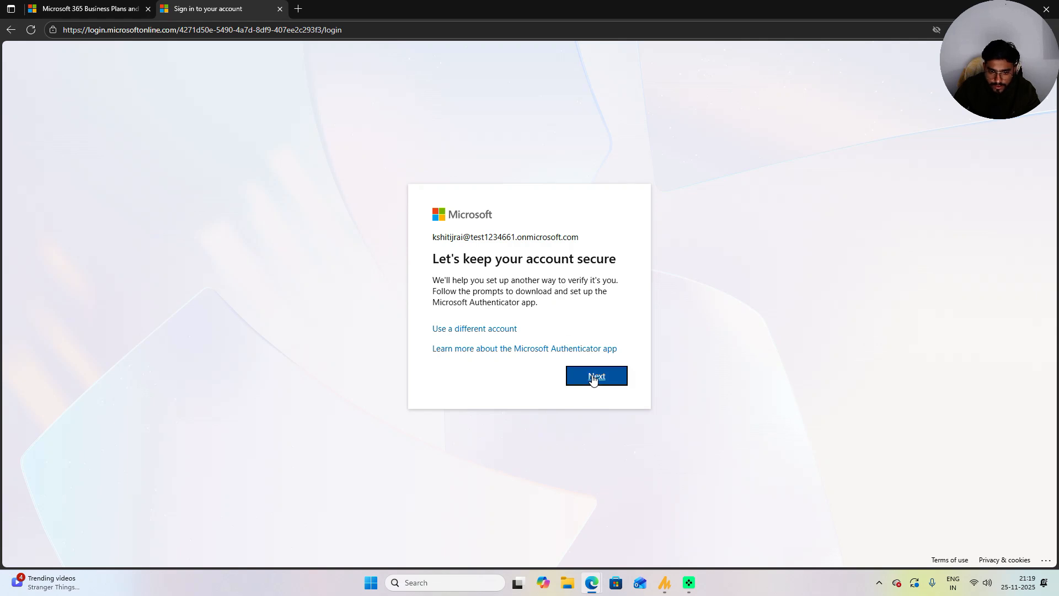
pyautogui.click(591, 376)
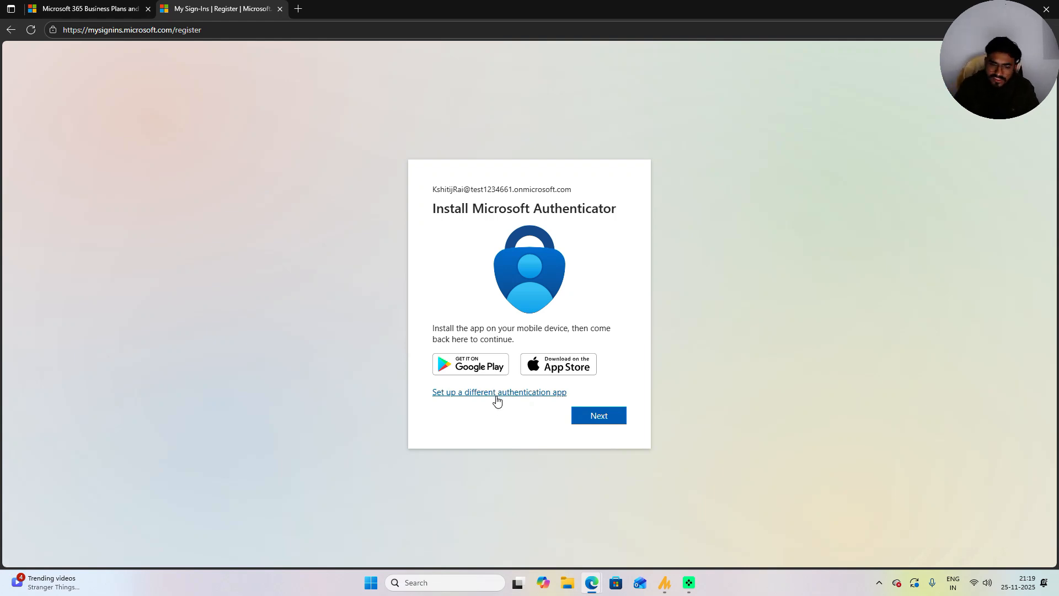
# Step: Add the work account in Microsoft Authenticator via the QR code and stay signed in
pyautogui.click(593, 417)
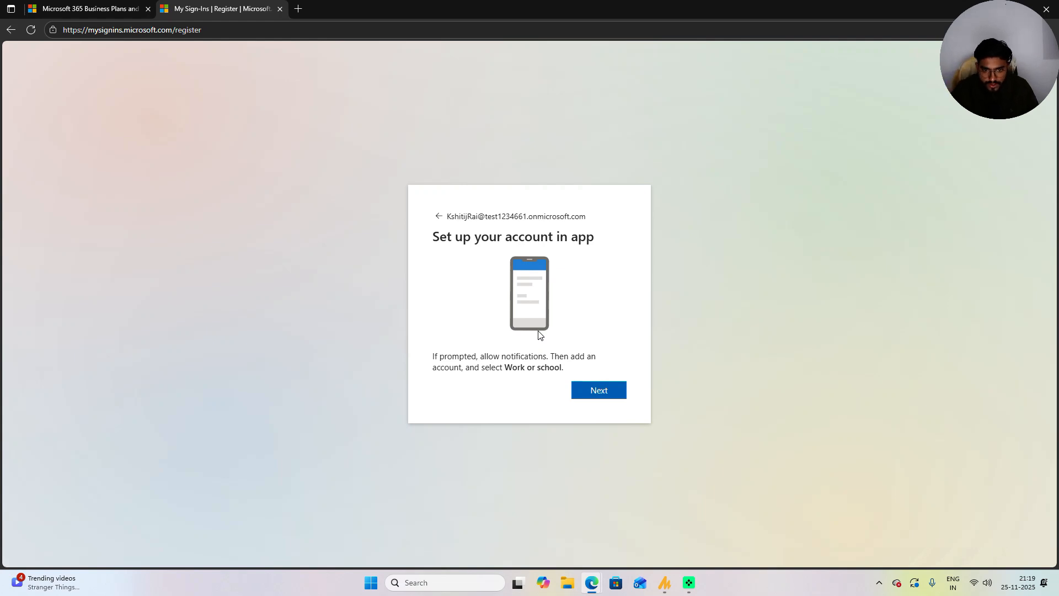
pyautogui.moveTo(561, 356); pyautogui.dragTo(591, 359)
pyautogui.moveTo(512, 368); pyautogui.dragTo(571, 372)
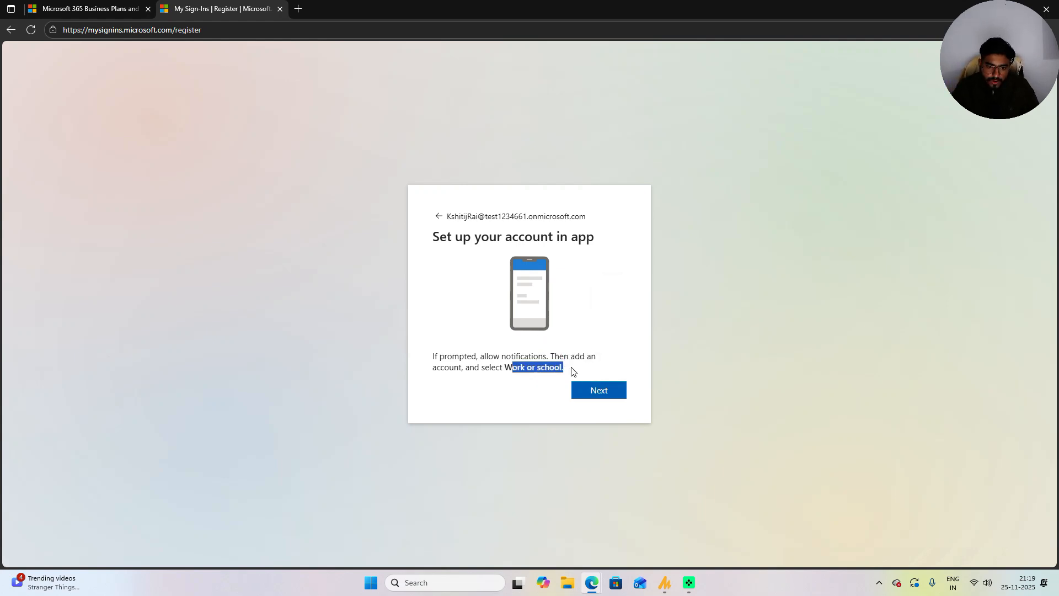
pyautogui.click(595, 388)
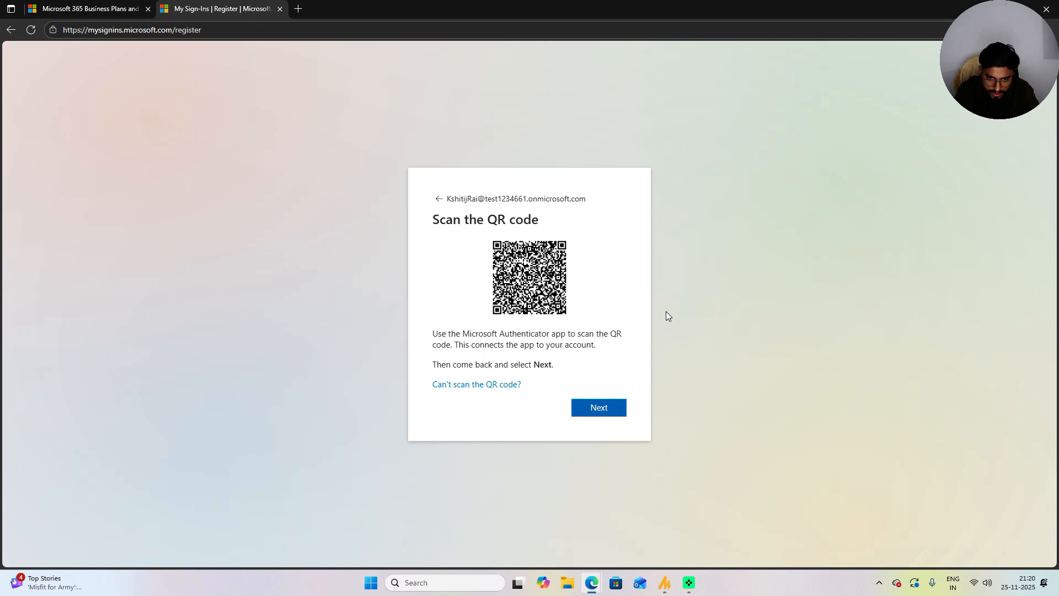
pyautogui.click(600, 413)
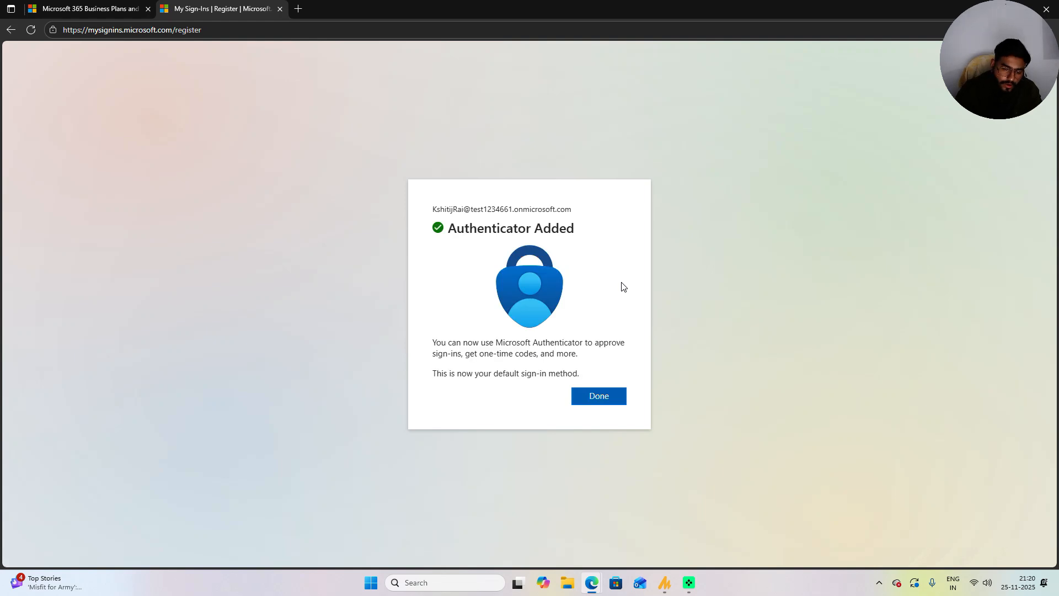
pyautogui.click(600, 396)
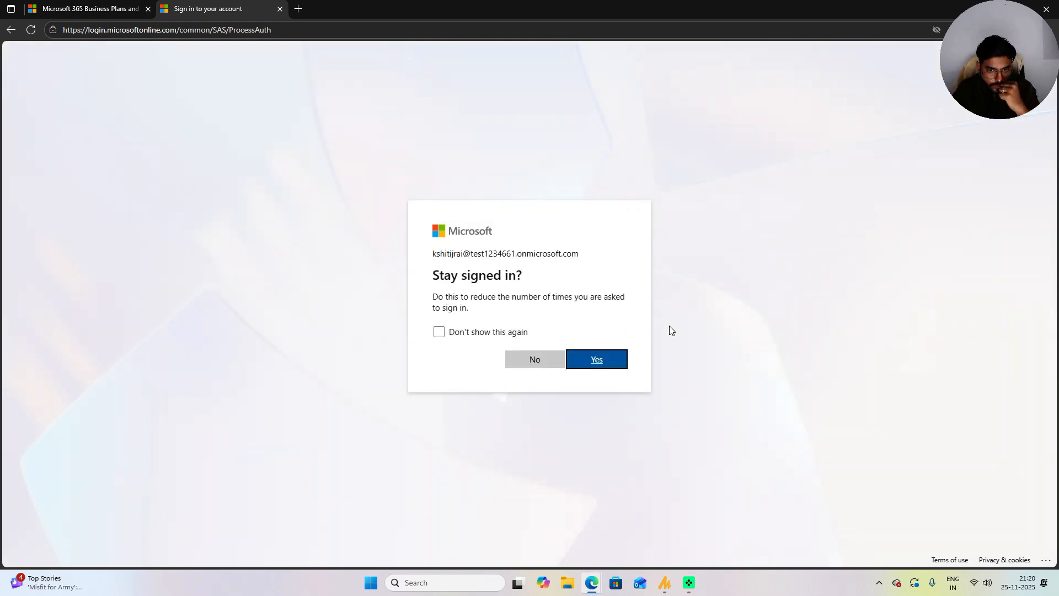
pyautogui.click(610, 359)
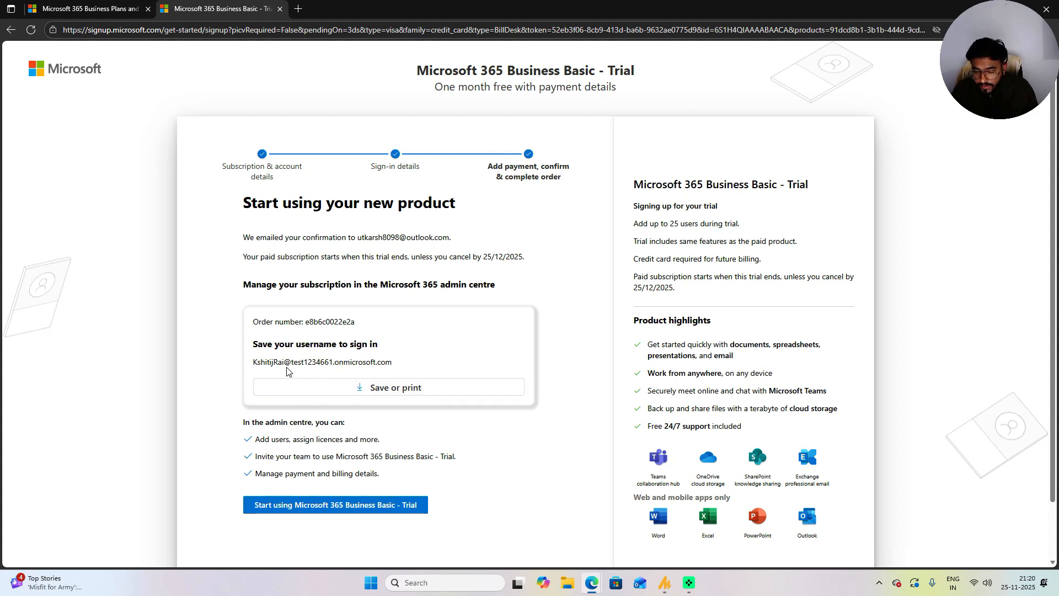
# Step: Save the next-steps page as PDF 'admin' in Downloads, then start using Business Basic
pyautogui.click(372, 389)
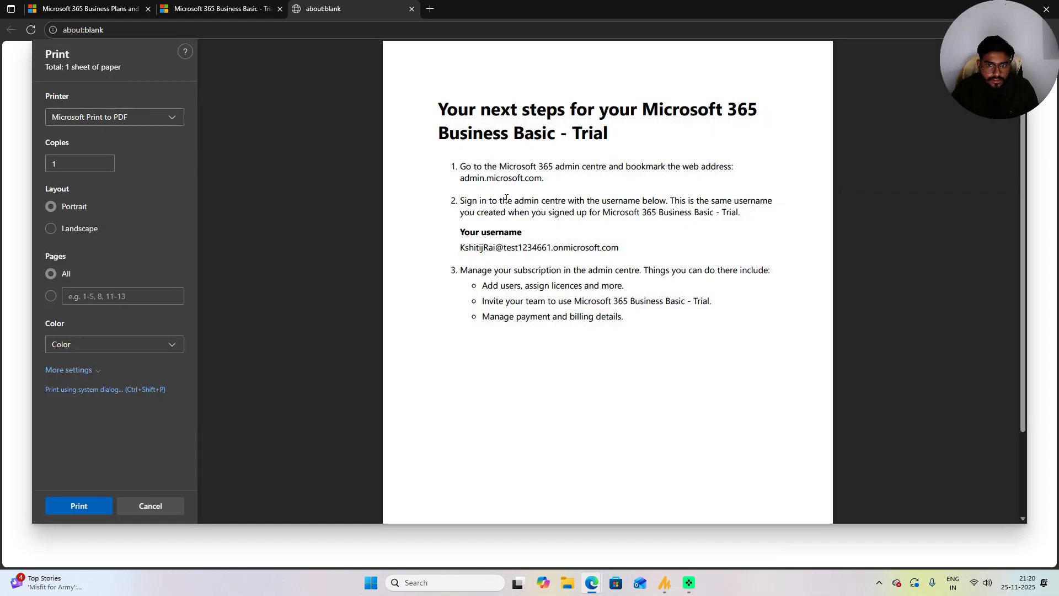
pyautogui.click(77, 507)
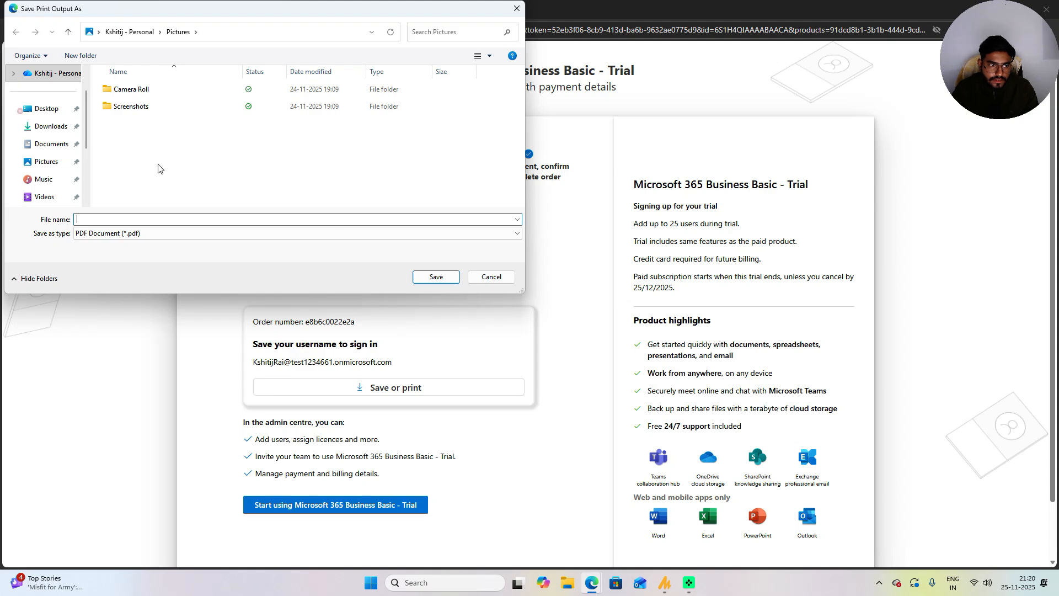
pyautogui.write('admin')
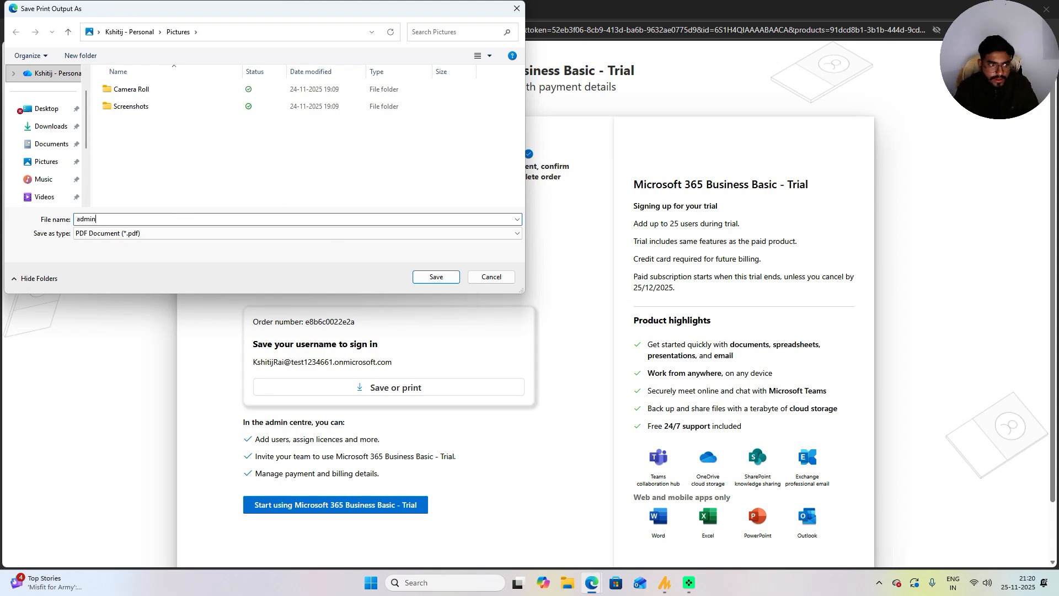
pyautogui.click(61, 127)
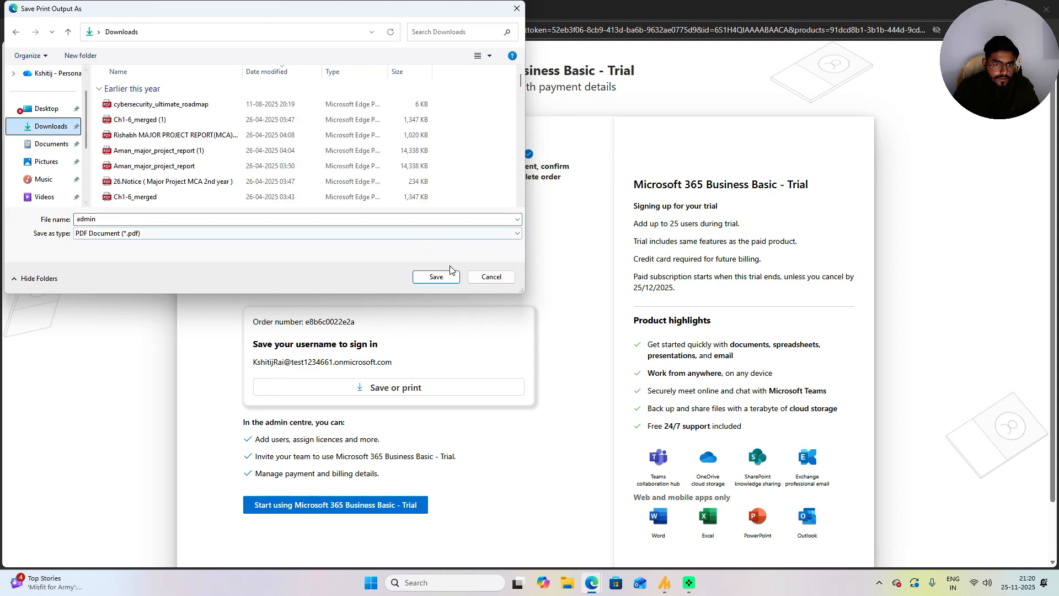
pyautogui.click(436, 276)
pyautogui.click(351, 507)
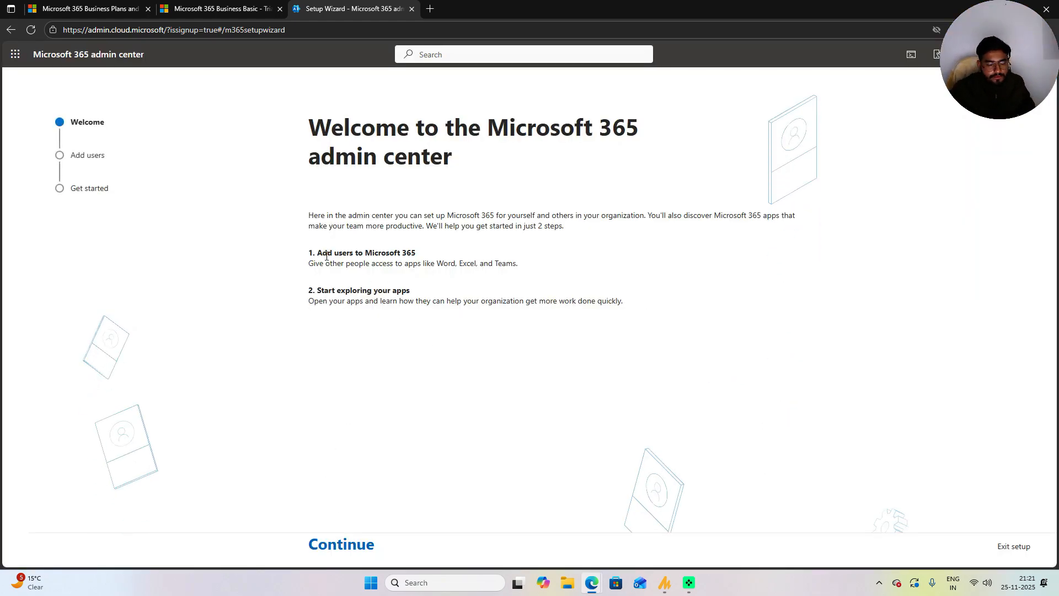
# Step: Read over the setup step headings and continue past the Welcome page to Add users
pyautogui.moveTo(319, 256); pyautogui.dragTo(463, 258)
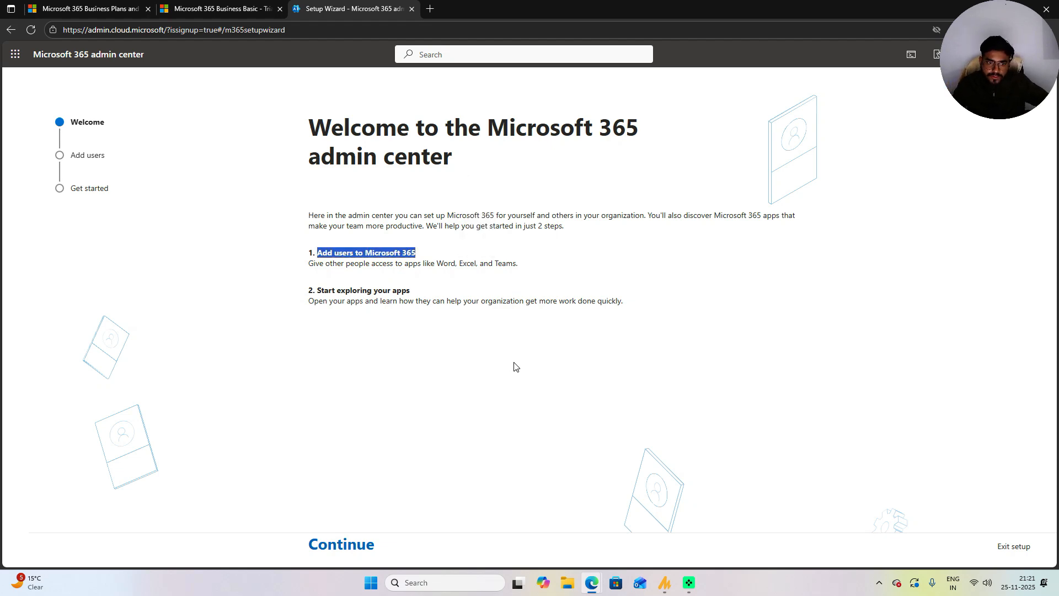
pyautogui.moveTo(321, 291); pyautogui.dragTo(425, 294)
pyautogui.click(334, 544)
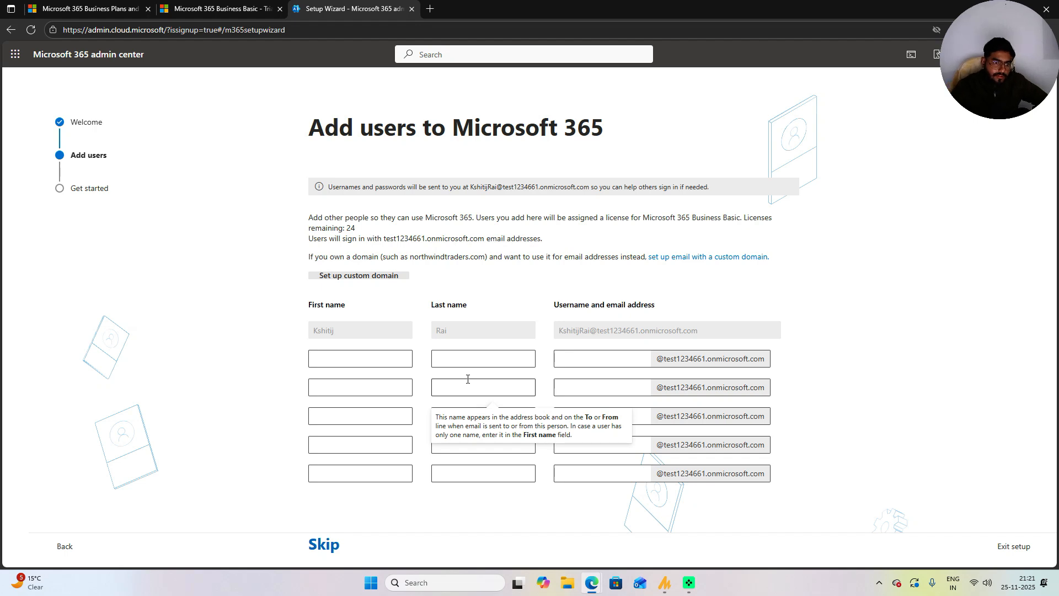
# Step: Select the first new user's first name, last name and username fields in turn
pyautogui.click(368, 360)
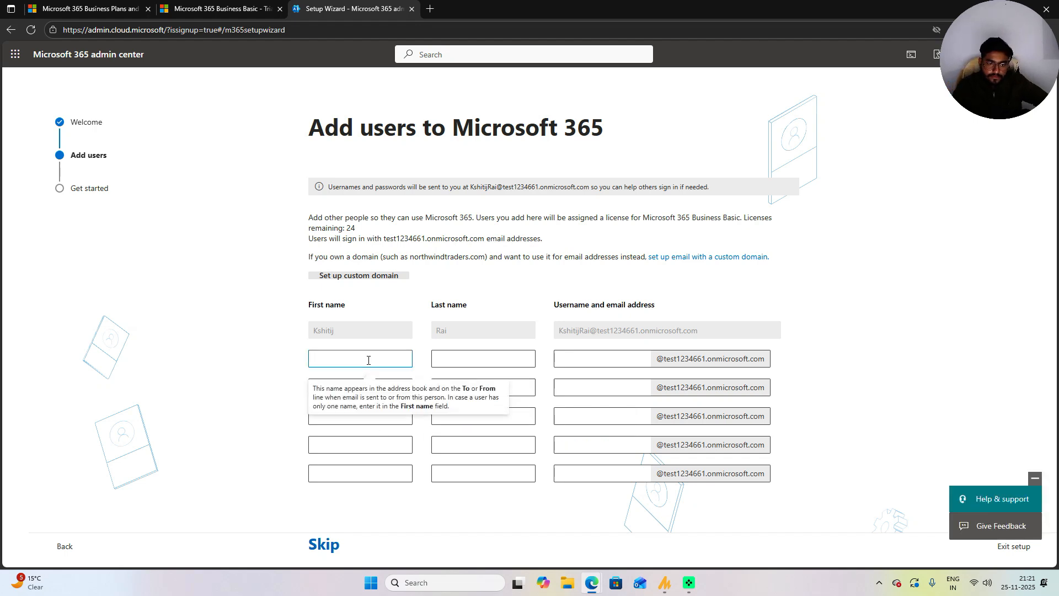
pyautogui.click(458, 359)
pyautogui.click(593, 362)
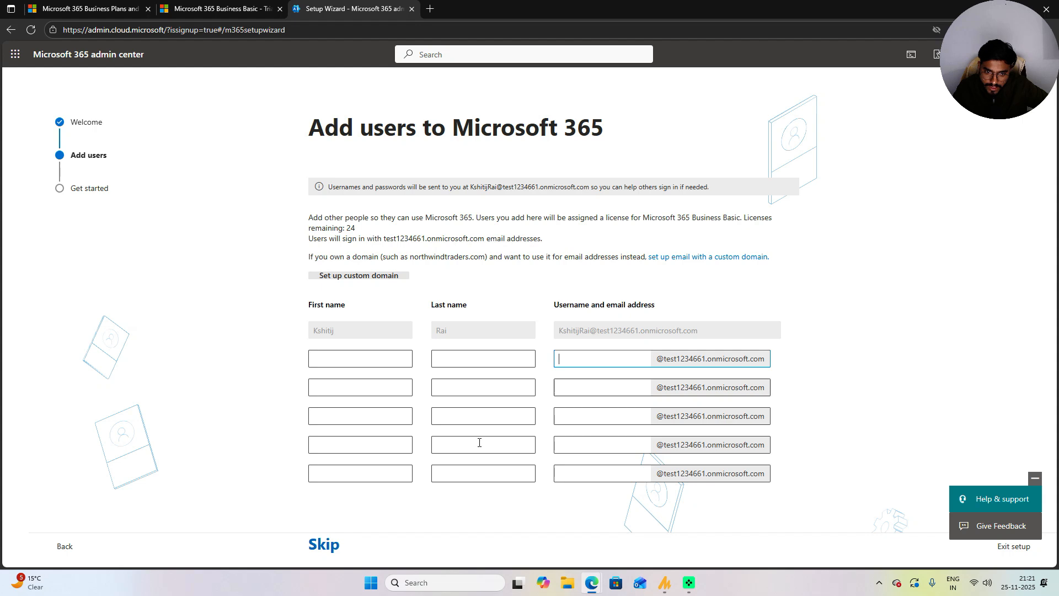
# Step: Skip adding users, finish setup, view Active users, and launch Outlook from the app launcher
pyautogui.click(318, 546)
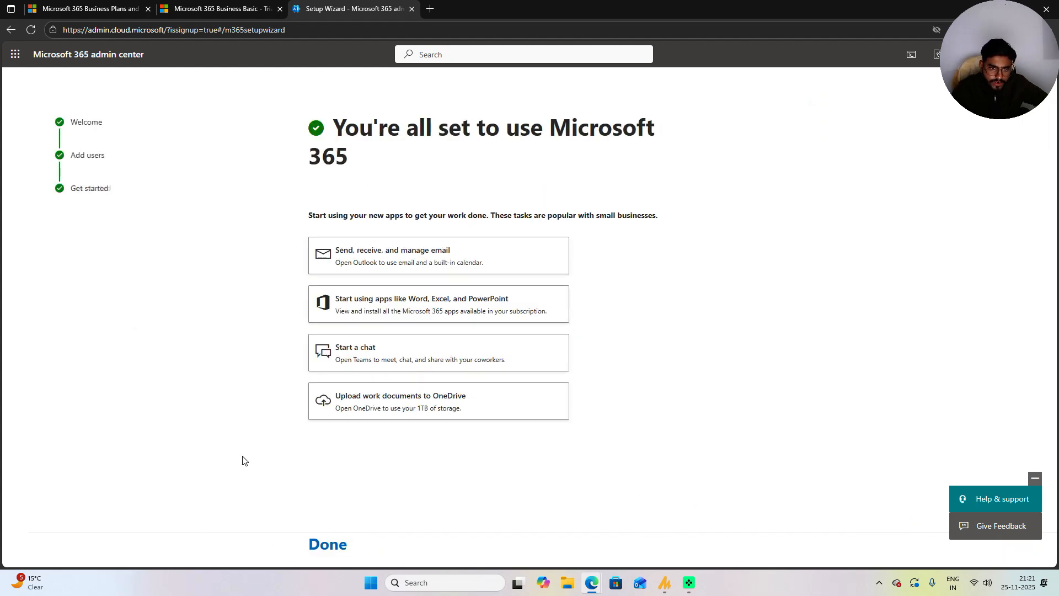
pyautogui.click(324, 538)
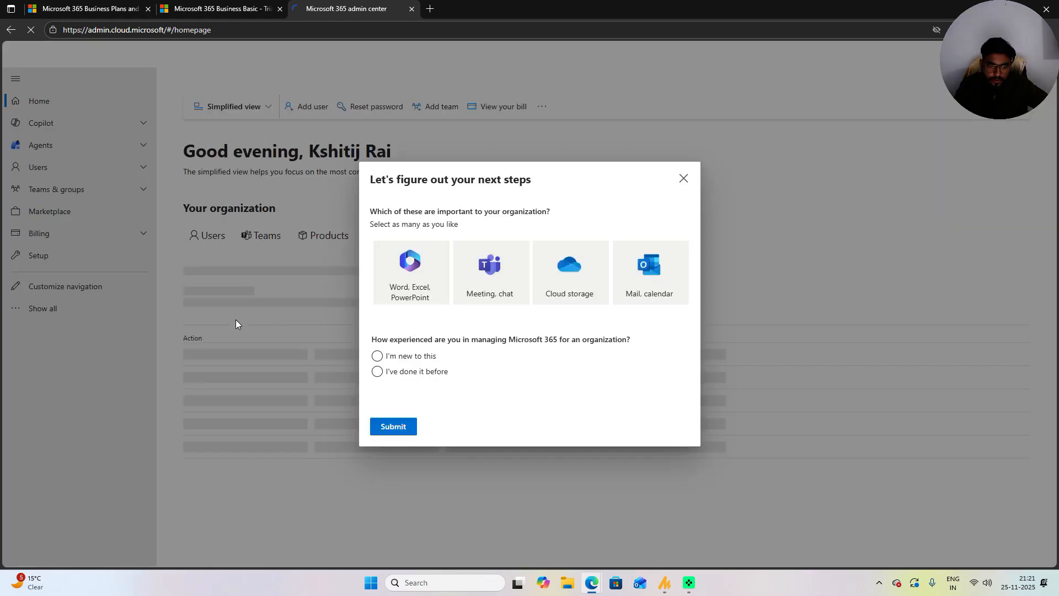
pyautogui.click(684, 179)
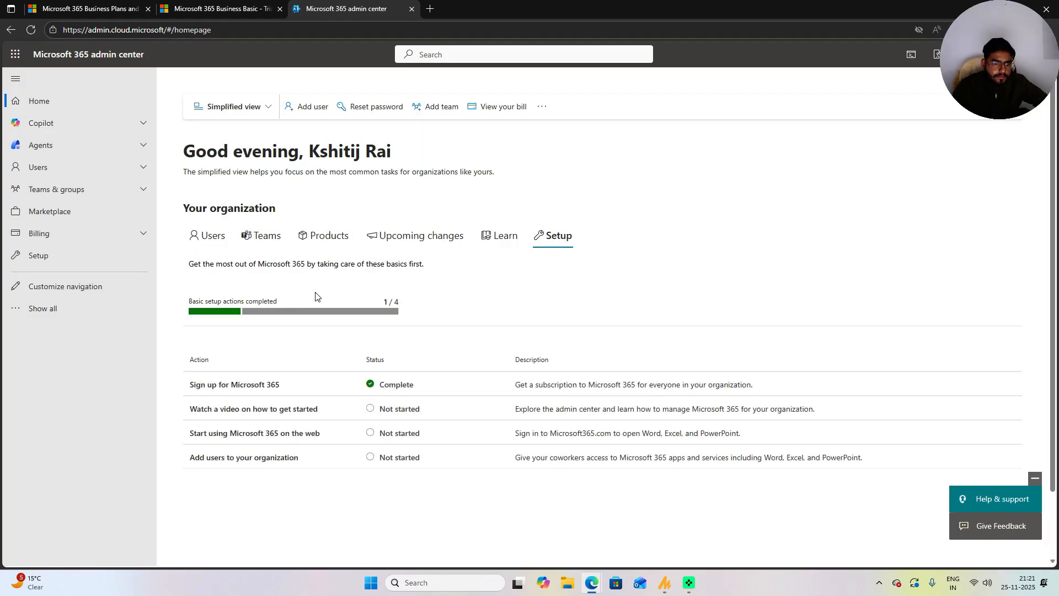
pyautogui.click(40, 166)
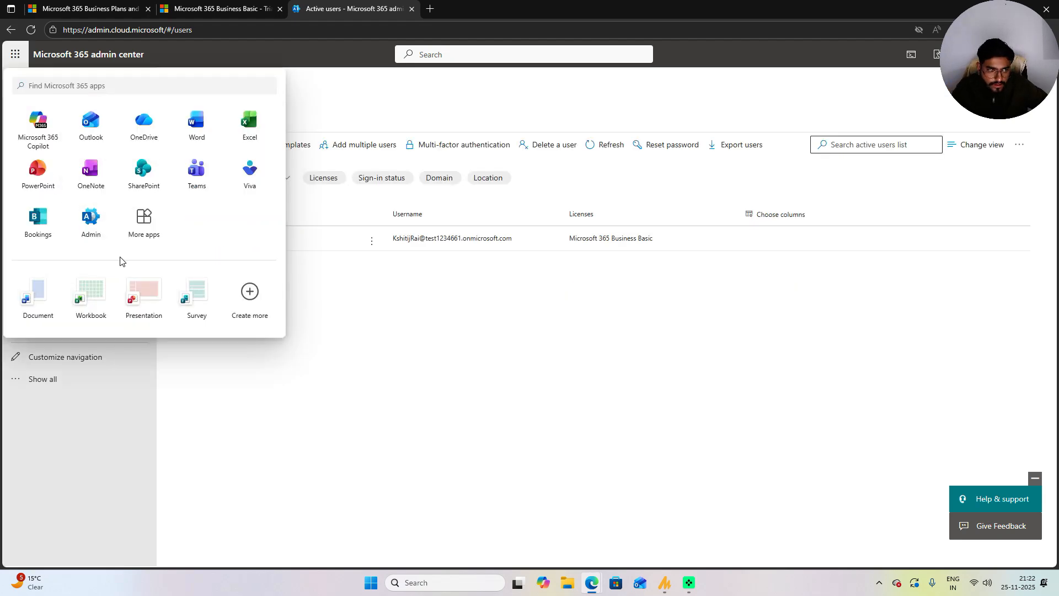
pyautogui.click(90, 124)
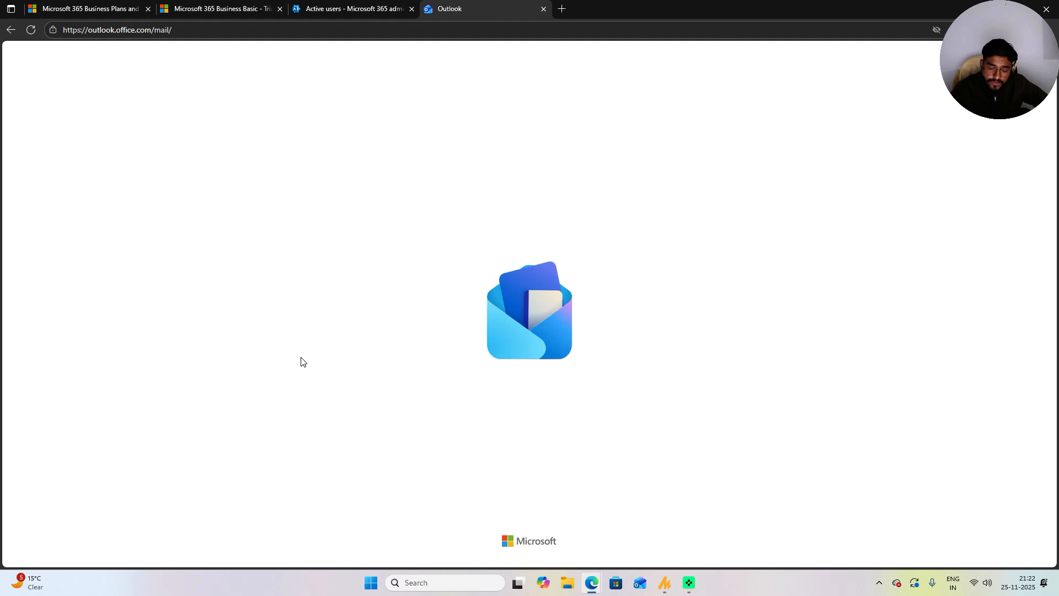
# Step: In Outlook, start a new message to the external Gmail address with body text 'Test'
pyautogui.click(325, 9)
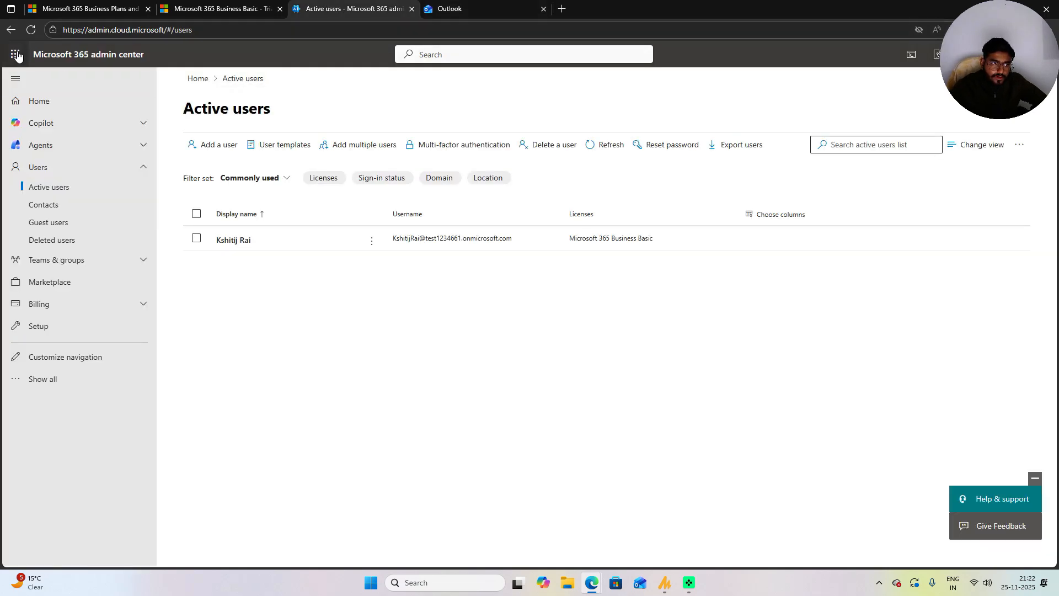
pyautogui.click(15, 54)
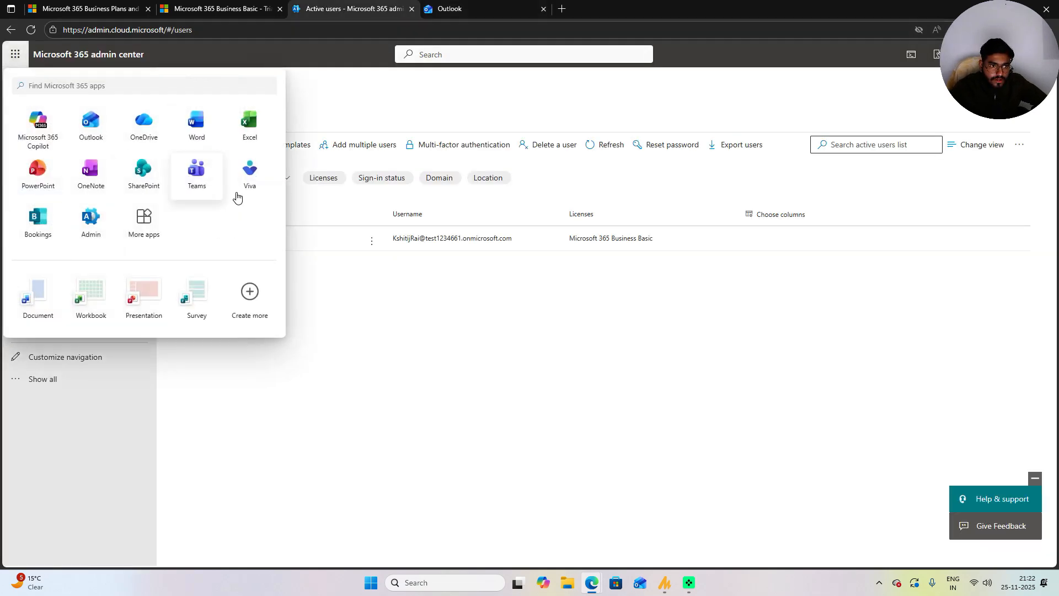
pyautogui.click(471, 8)
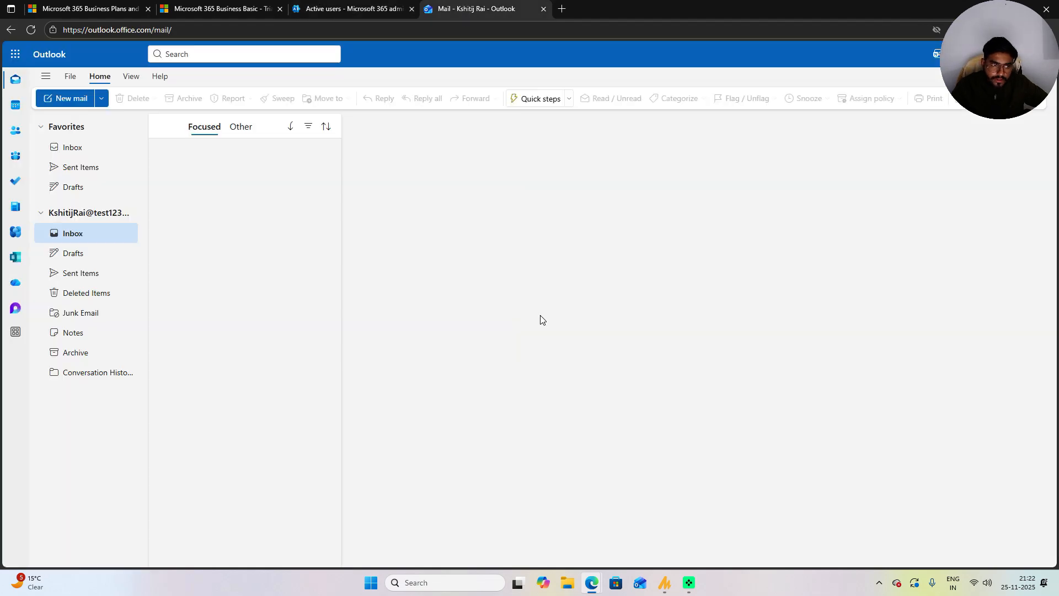
pyautogui.click(66, 98)
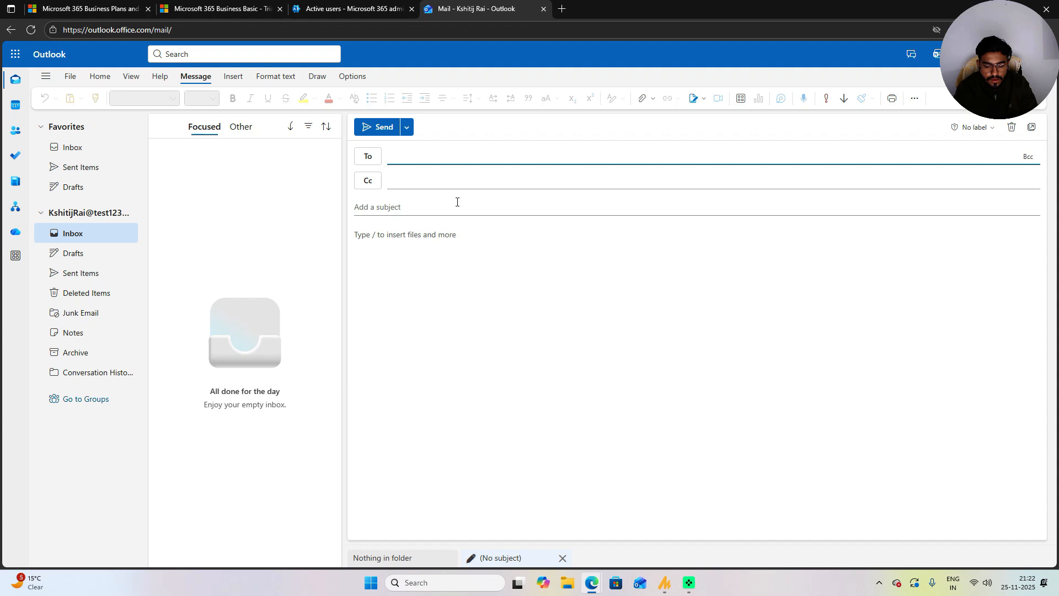
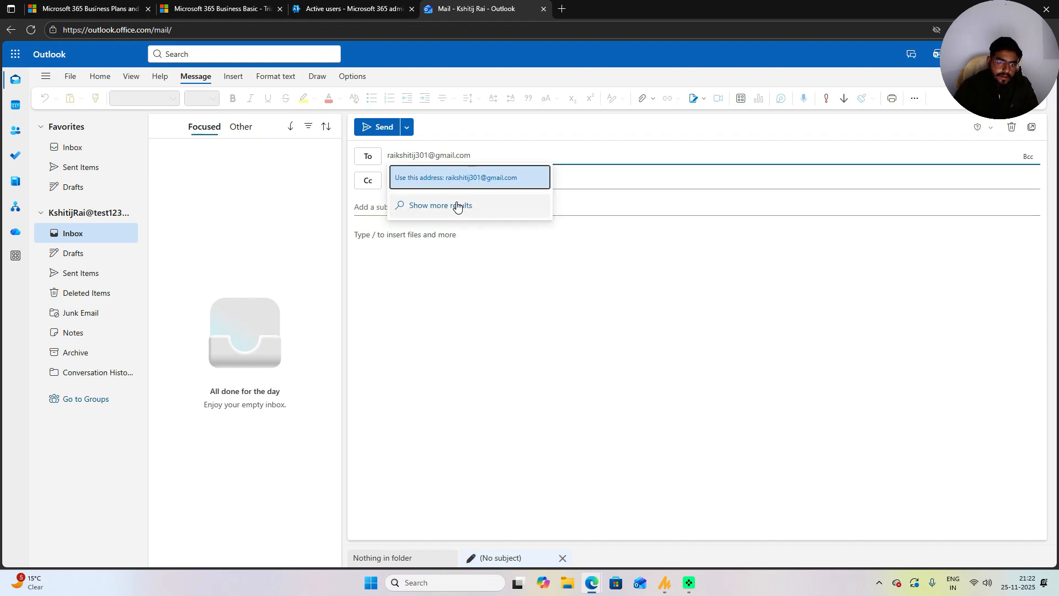
pyautogui.click(493, 168)
pyautogui.click(471, 284)
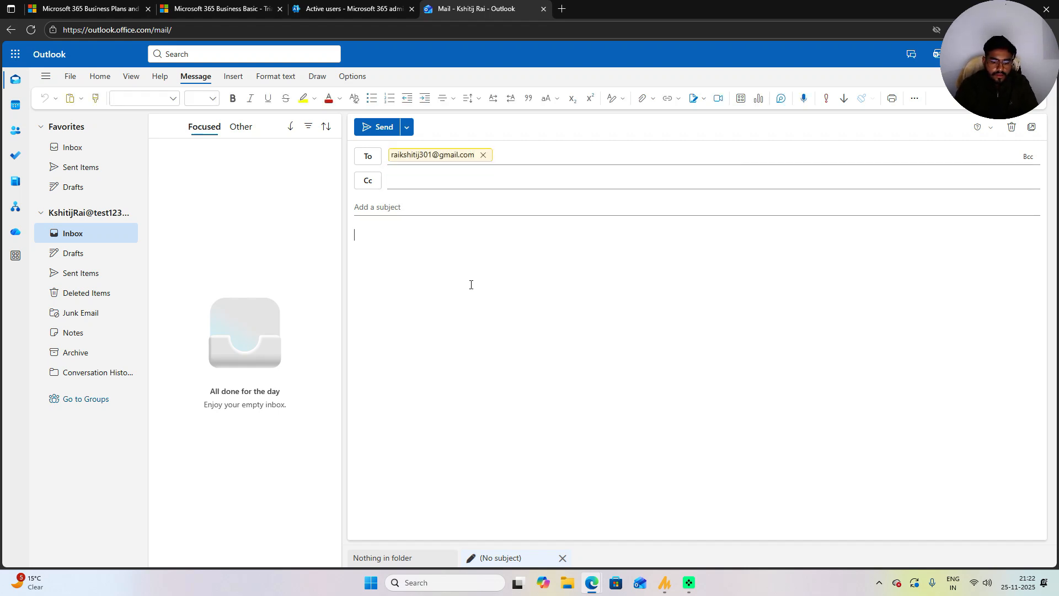
pyautogui.write('Test')
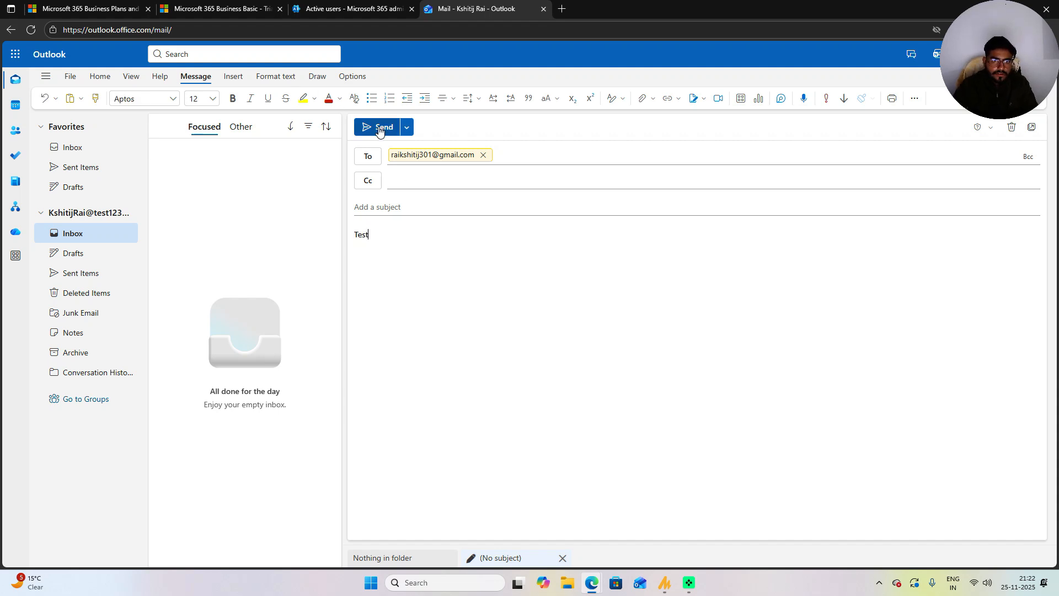
# Step: Try sending it, accept the privacy notice, then decline sending without a subject
pyautogui.click(83, 273)
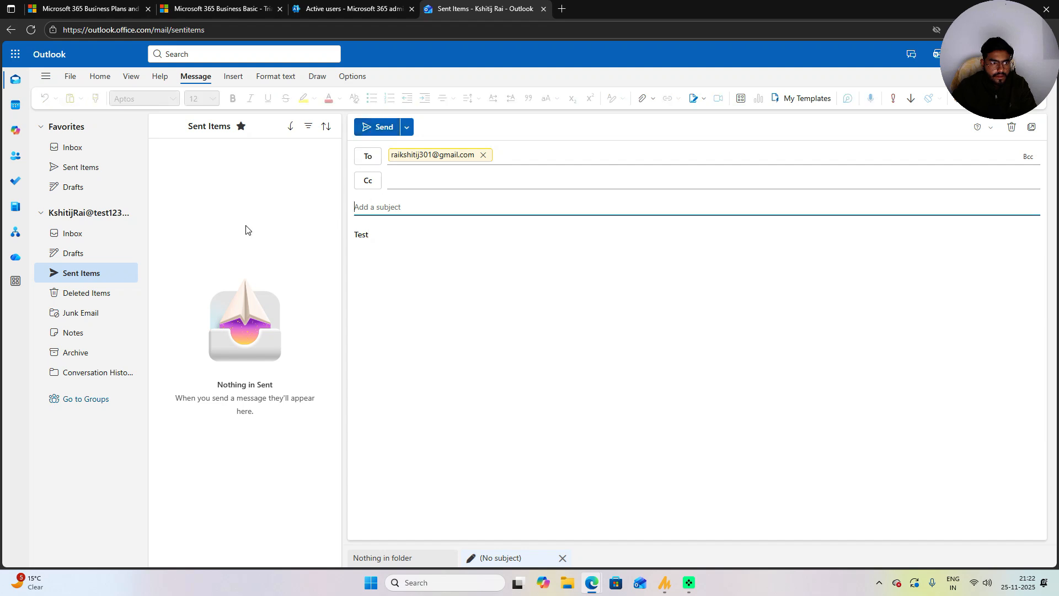
pyautogui.click(94, 235)
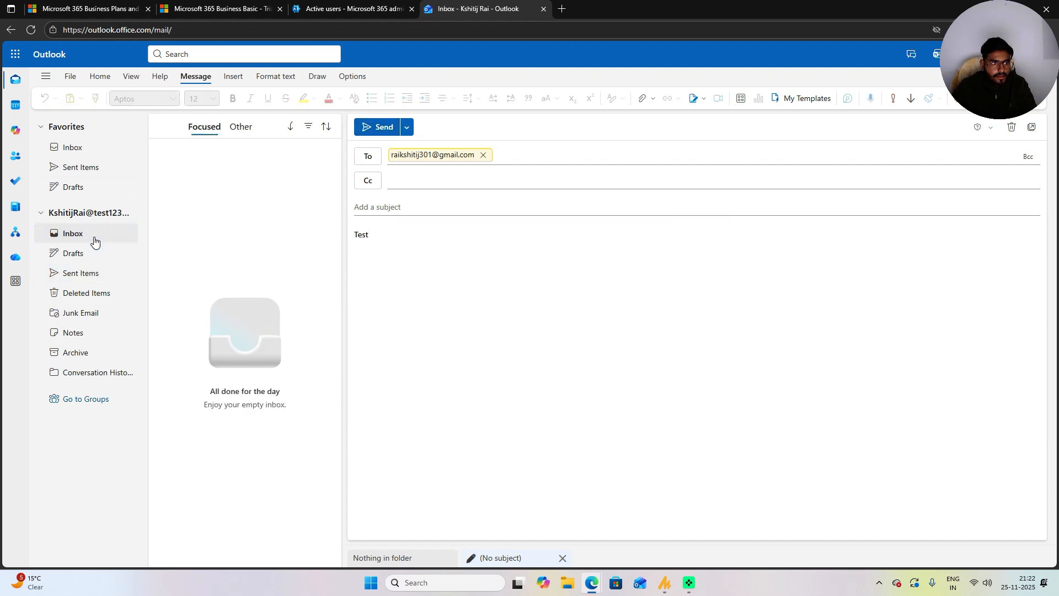
pyautogui.click(83, 272)
pyautogui.click(409, 130)
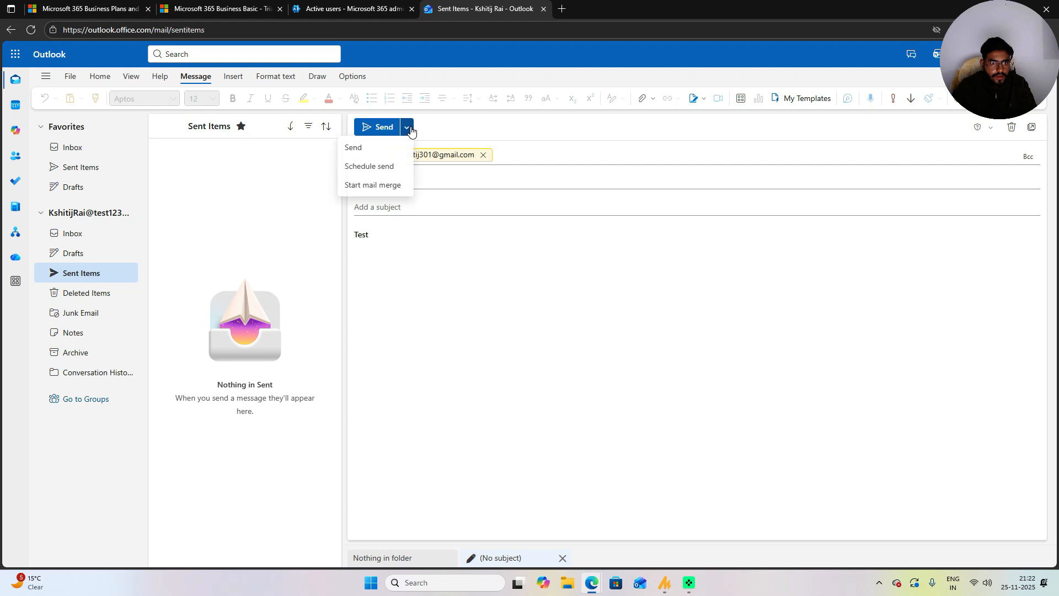
pyautogui.click(375, 153)
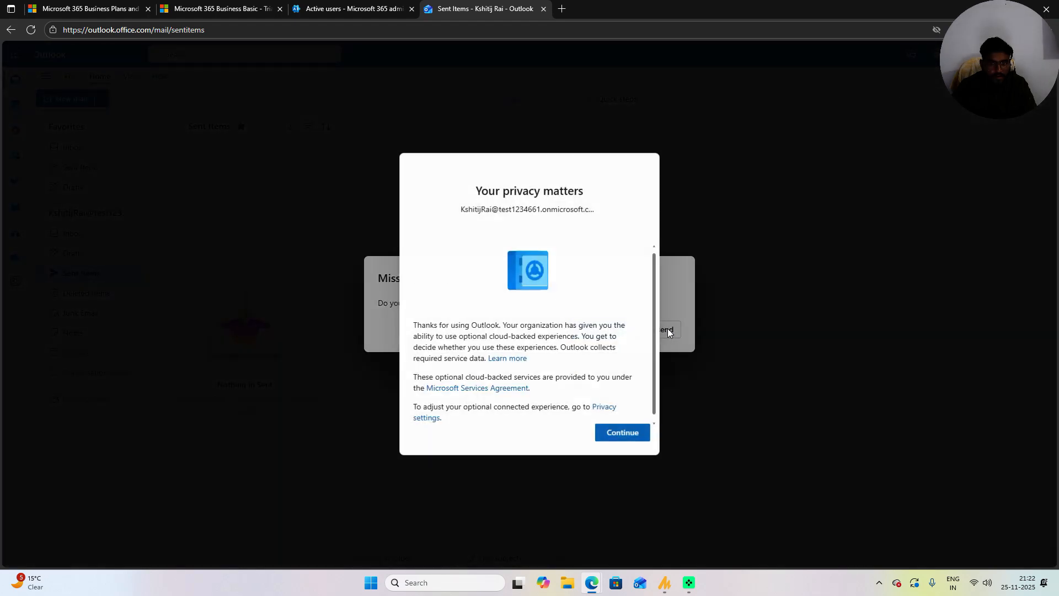
pyautogui.click(626, 433)
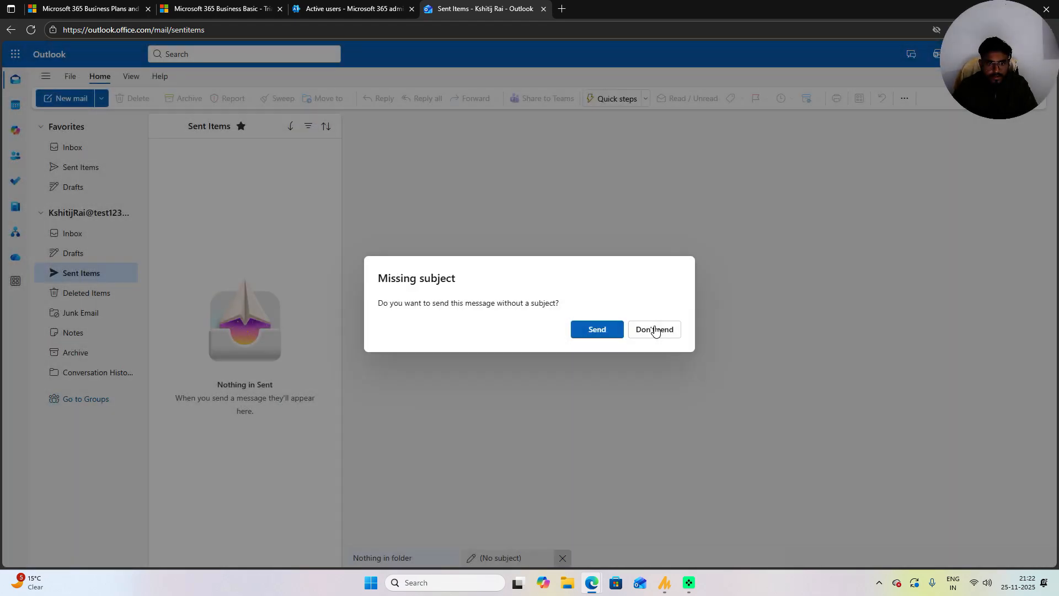
pyautogui.click(655, 330)
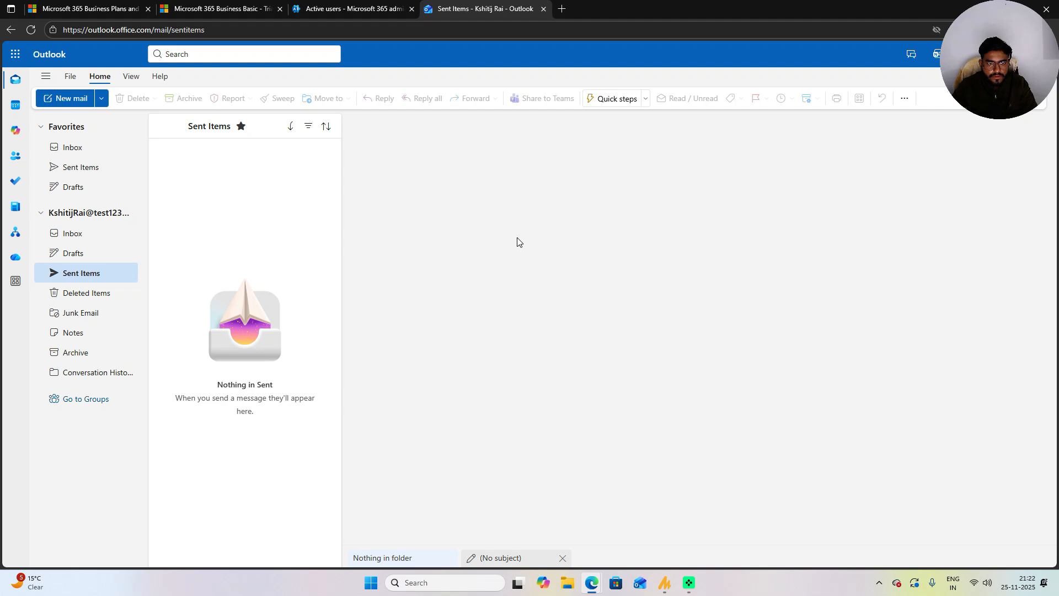
# Step: Check Inbox, Drafts and Sent Items, reloading the Outlook page in between
pyautogui.click(83, 233)
pyautogui.click(77, 253)
pyautogui.click(79, 272)
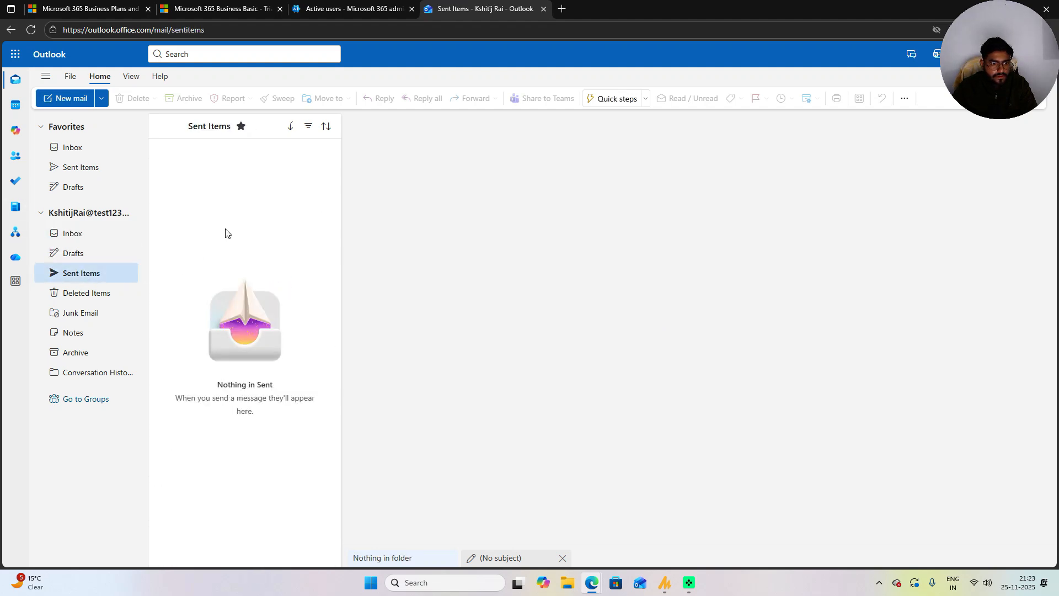
pyautogui.click(31, 30)
pyautogui.click(582, 91)
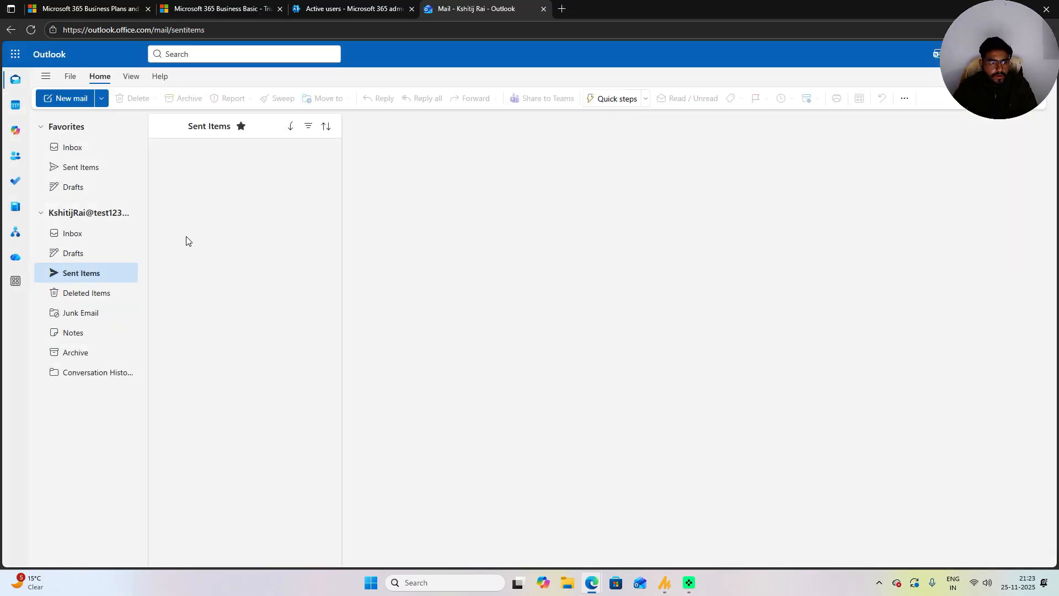
pyautogui.click(81, 235)
pyautogui.click(78, 253)
pyautogui.click(81, 273)
# Step: Compose a new message to the Gmail address with subject 'test' and body 'test'
pyautogui.click(65, 98)
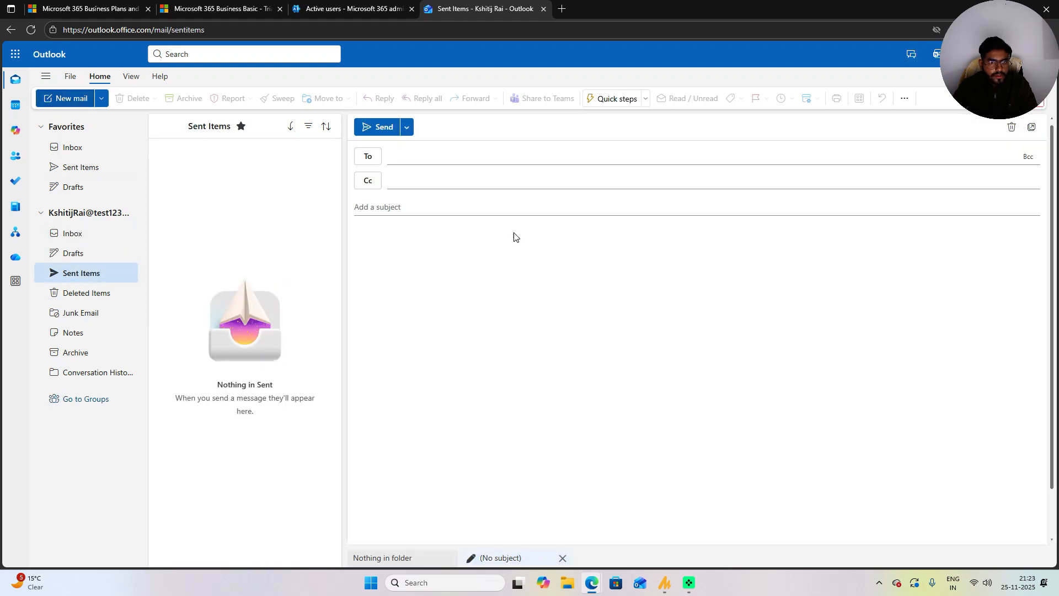
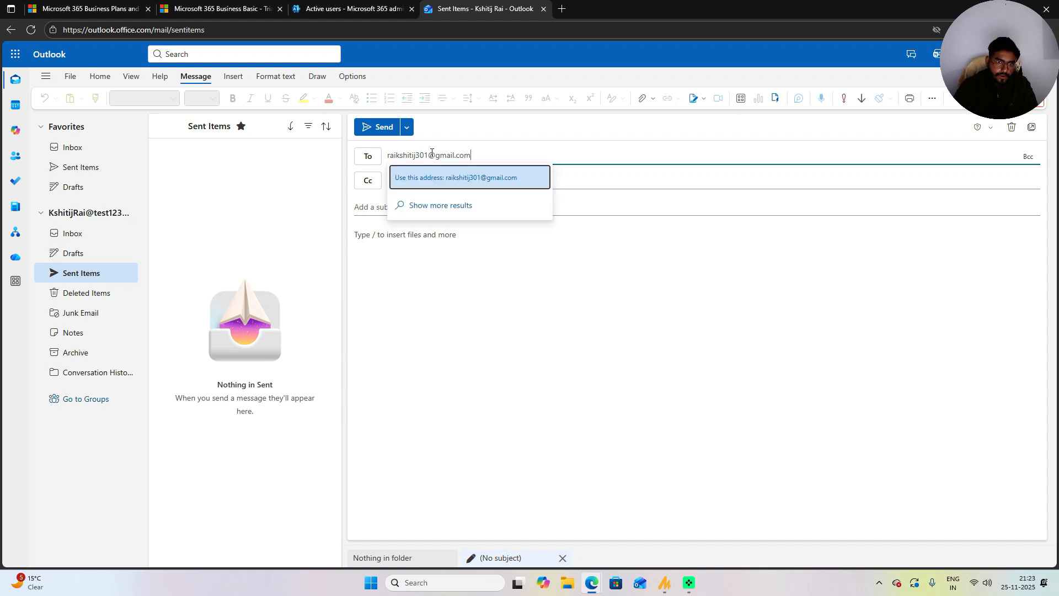
pyautogui.click(471, 182)
pyautogui.click(440, 203)
pyautogui.write('r')
pyautogui.press('BackSpace')
pyautogui.write('test')
pyautogui.click(431, 236)
pyautogui.write('test')
# Step: Send the message and confirm it appears in Sent Items
pyautogui.click(370, 126)
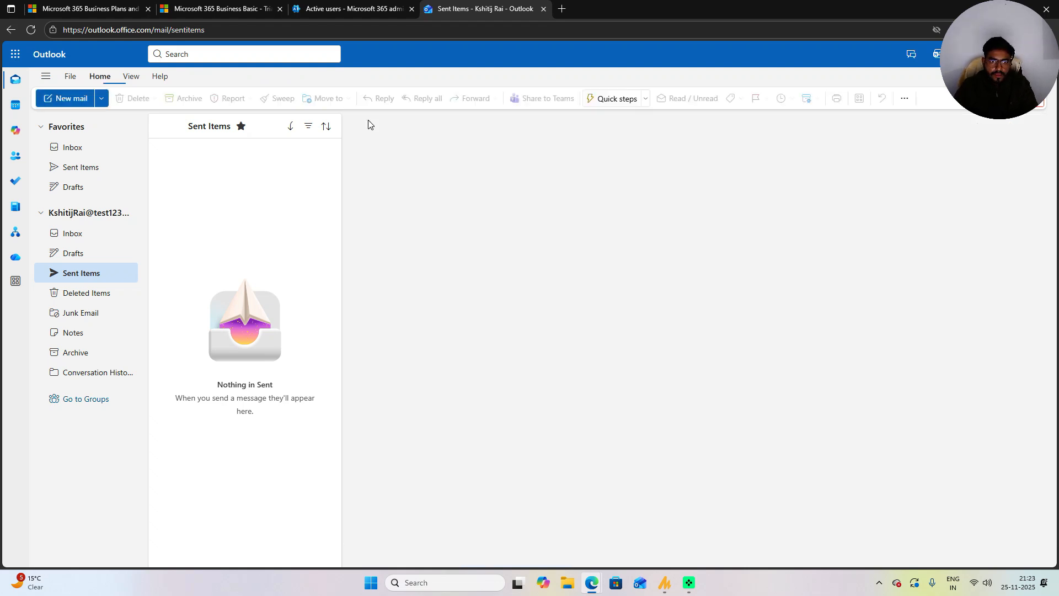
pyautogui.click(87, 235)
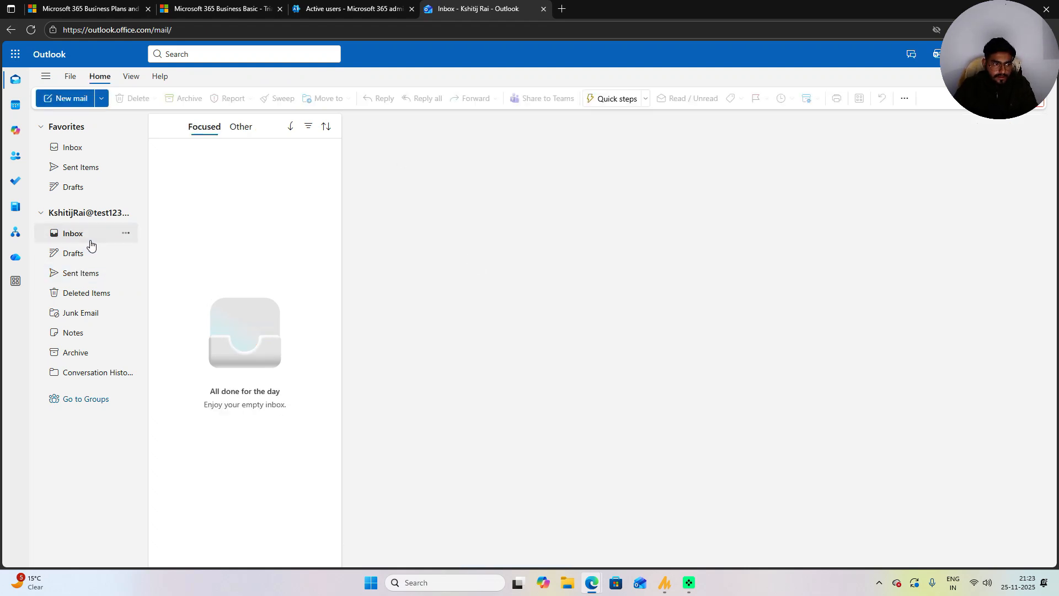
pyautogui.click(87, 274)
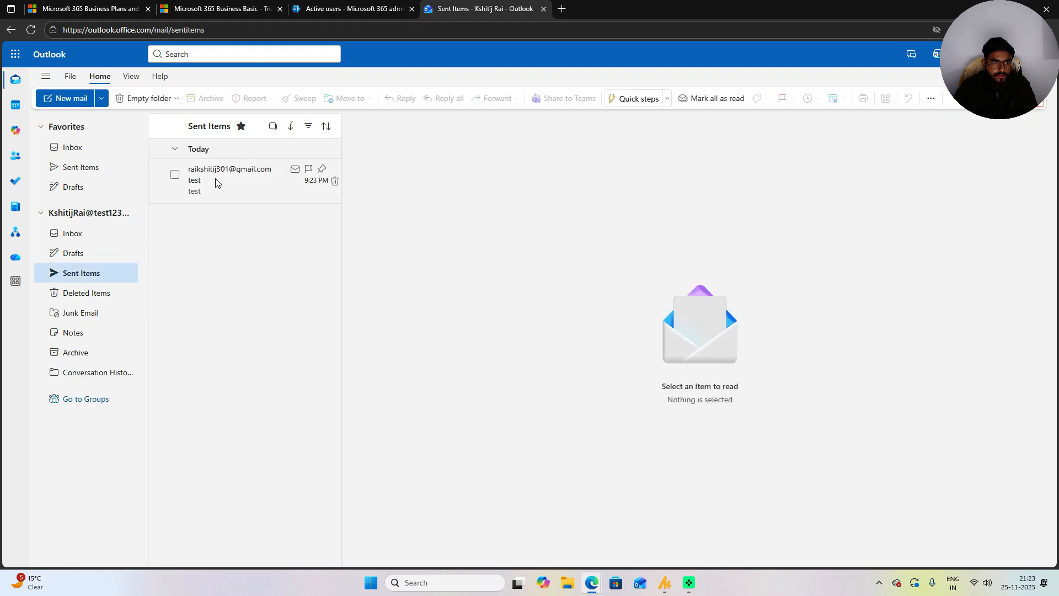
# Step: Open the sent test message, check Drafts and Inbox for a reply, then return to Active users
pyautogui.click(221, 179)
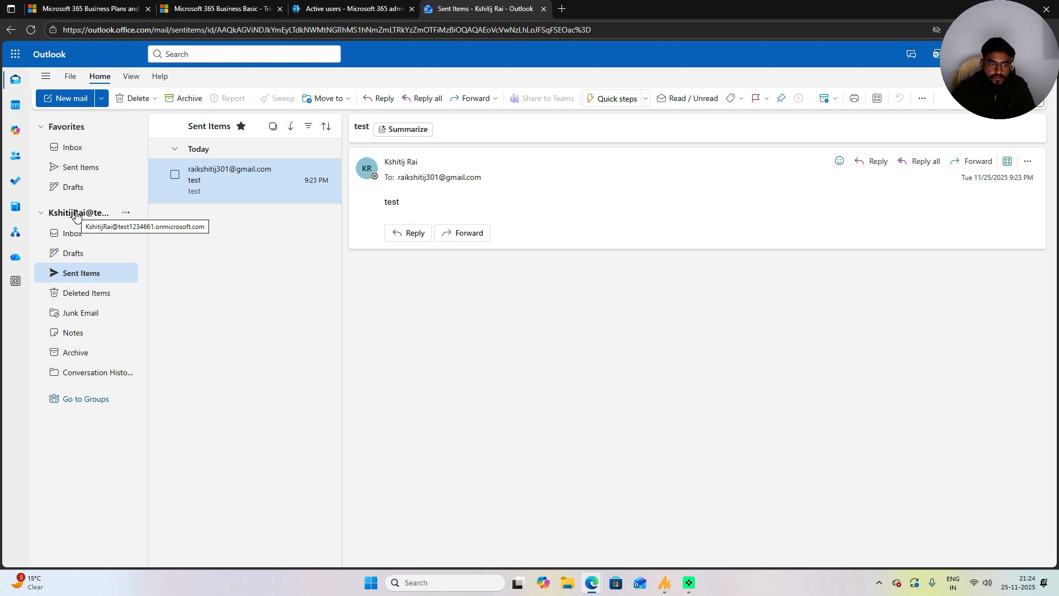
pyautogui.click(73, 252)
pyautogui.click(72, 233)
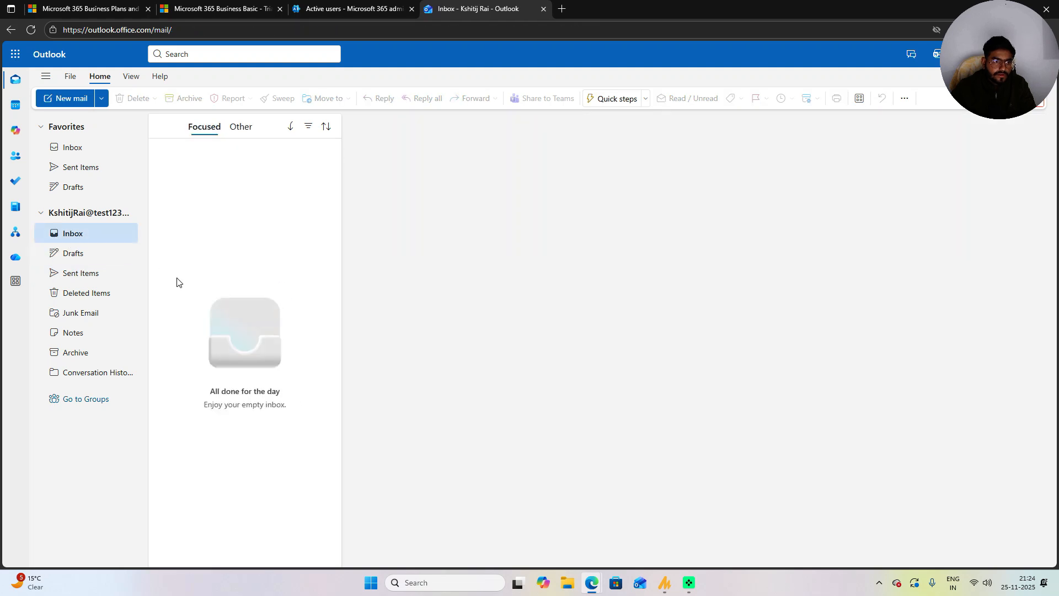
pyautogui.click(74, 254)
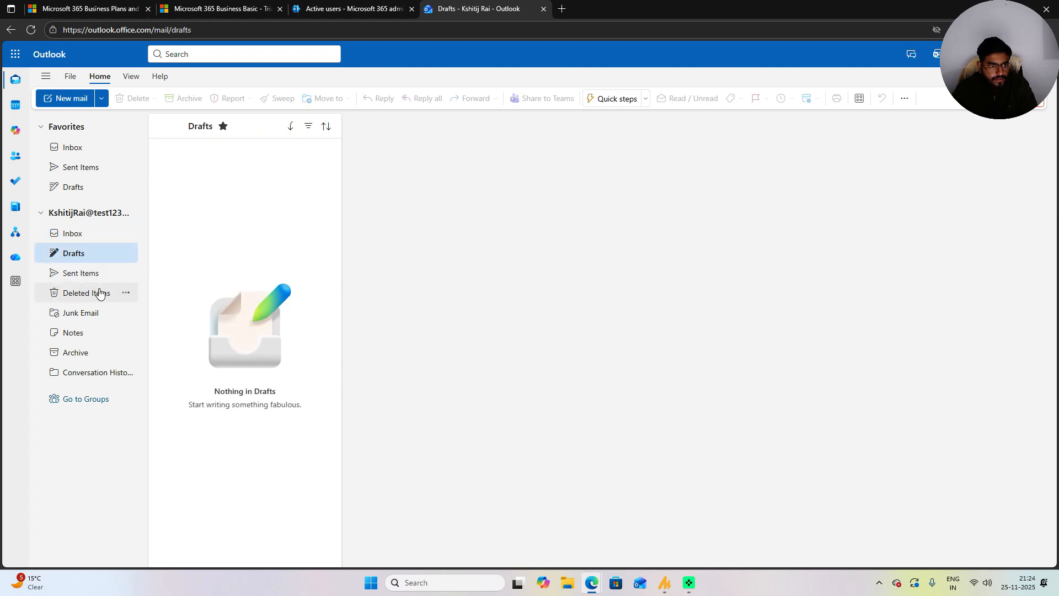
pyautogui.click(329, 4)
pyautogui.click(300, 258)
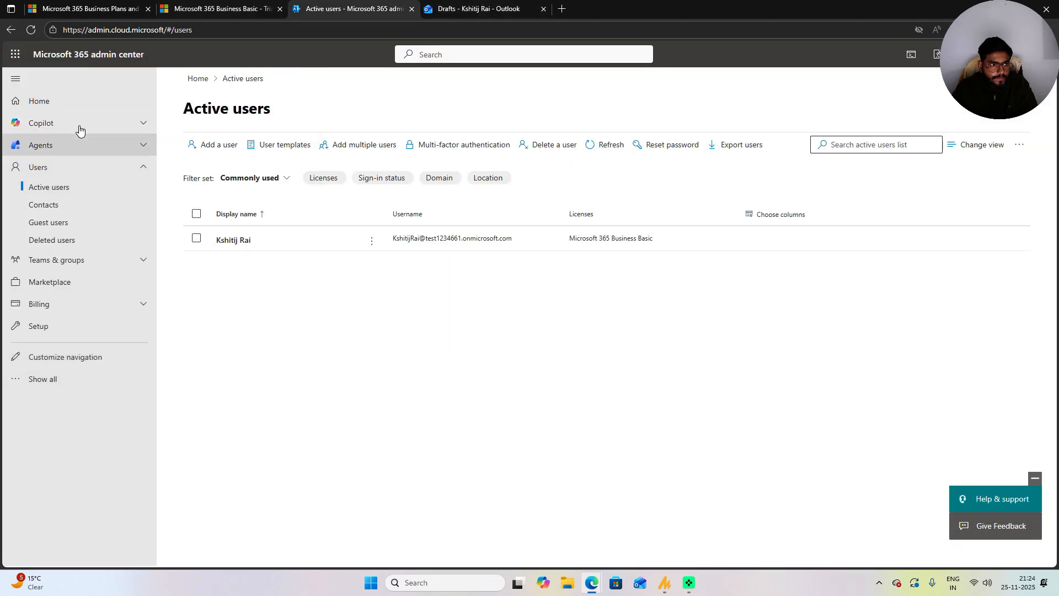
# Step: Open the admin center home, then read the 'Received' reply in the Outlook inbox
pyautogui.click(66, 101)
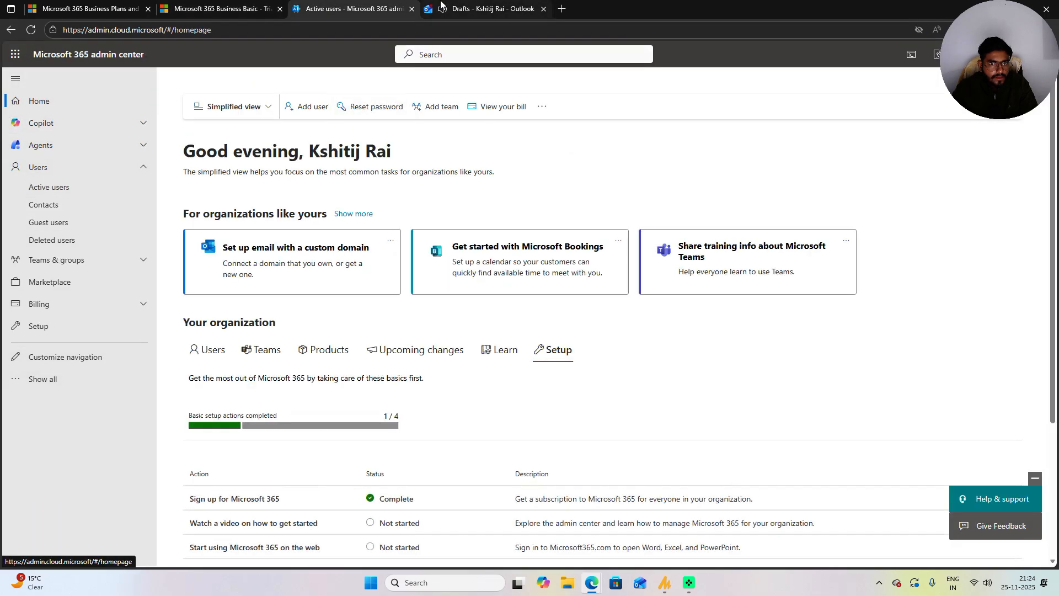
pyautogui.click(441, 7)
pyautogui.click(127, 233)
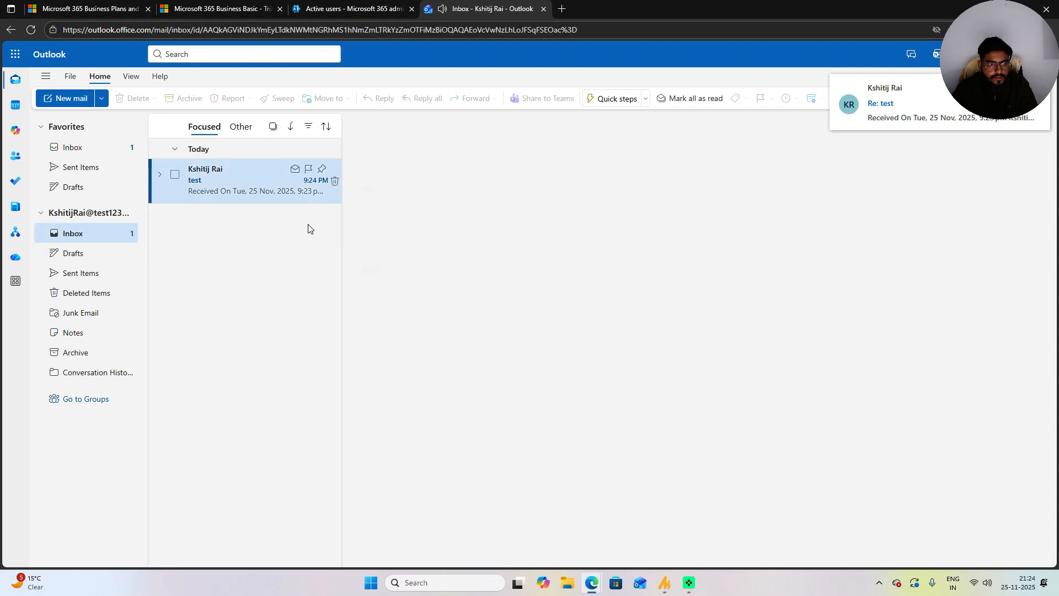
pyautogui.click(438, 256)
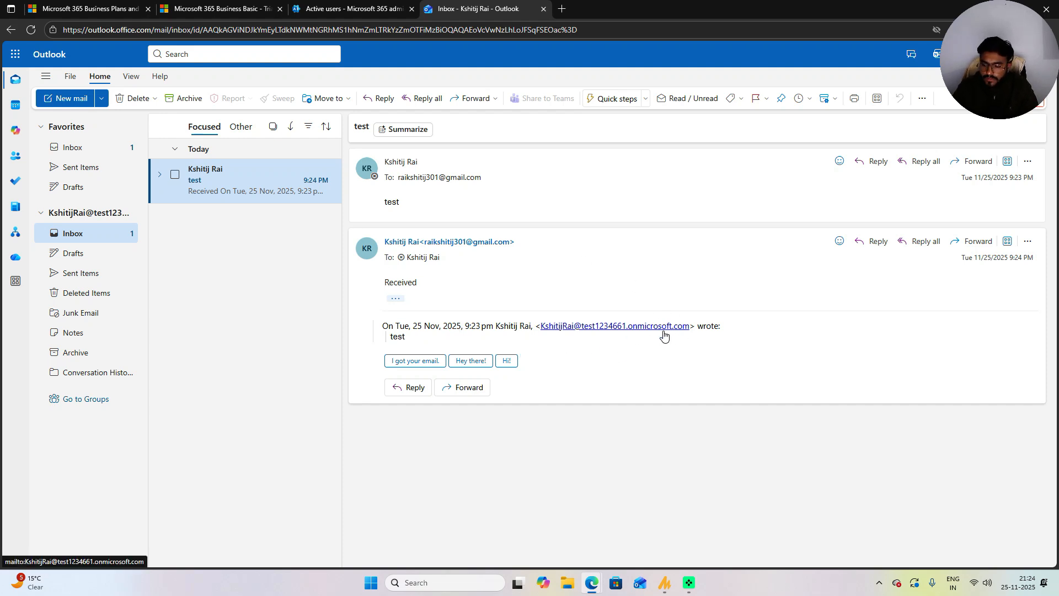
pyautogui.hotkey('ctrl', 'shift', 'Tab')
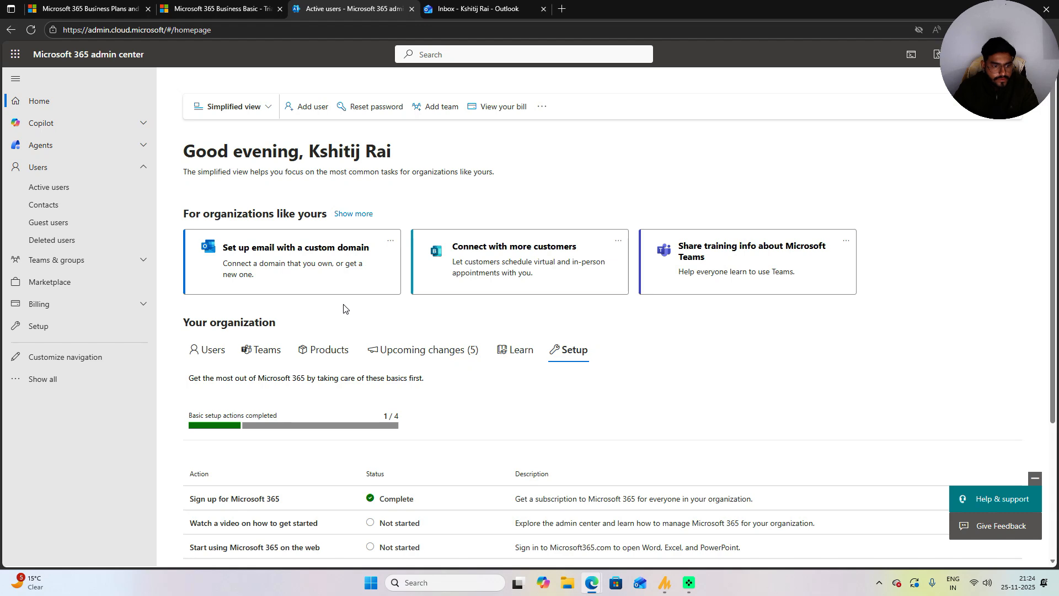
# Step: Open Users > Active users to see the single Business Basic-licensed account
pyautogui.click(58, 187)
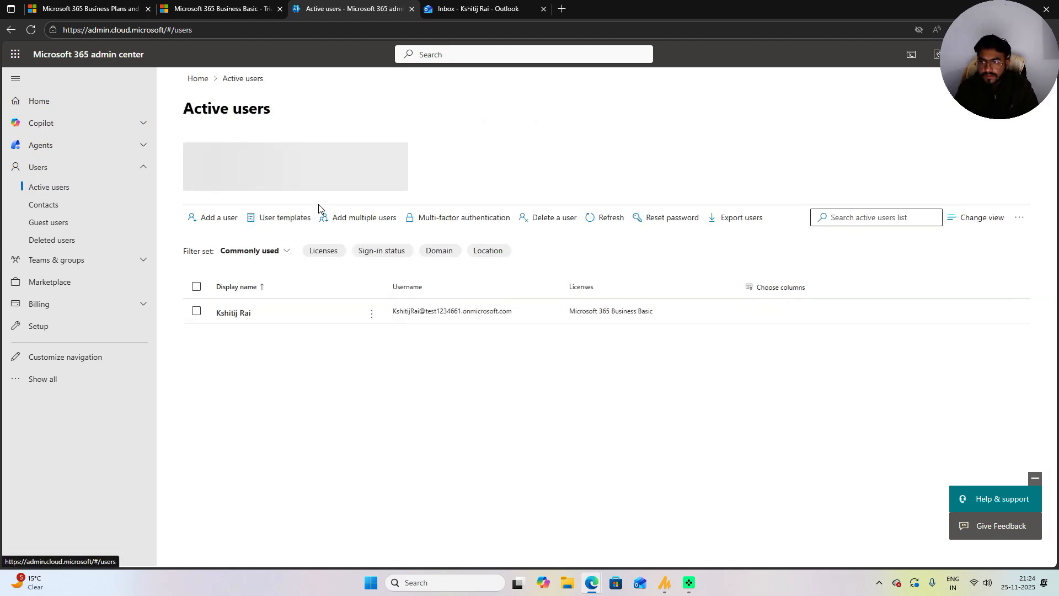